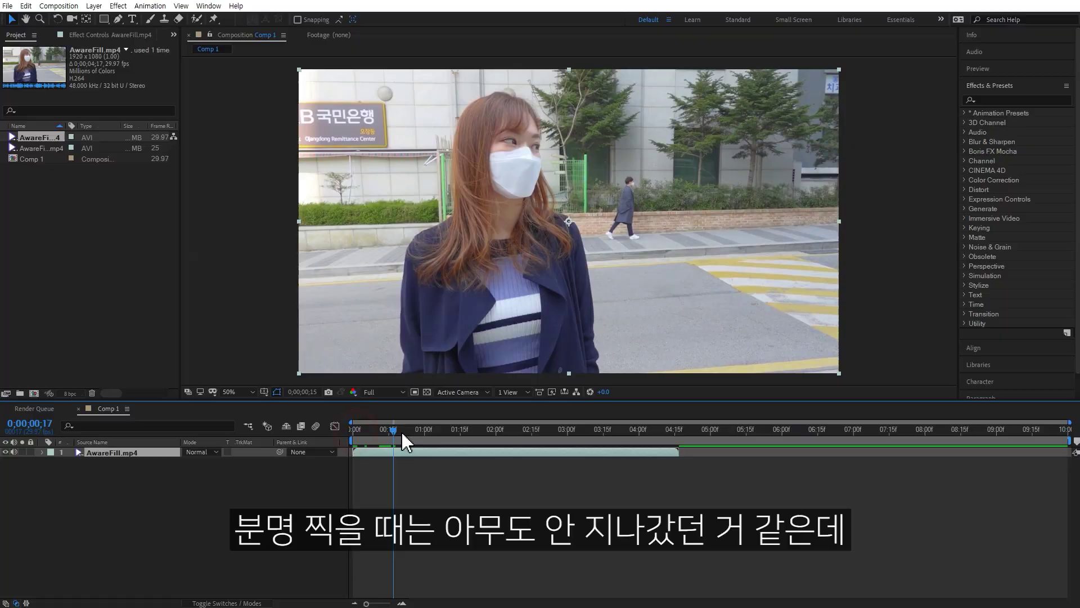
- Scrub through the AwareFill.mp4 clip in Comp 1 to find the passerby behind the woman
mouse_move(401, 431)
left_mouse_down()
mouse_move(575, 431)
mouse_move(560, 431)
left_mouse_up()
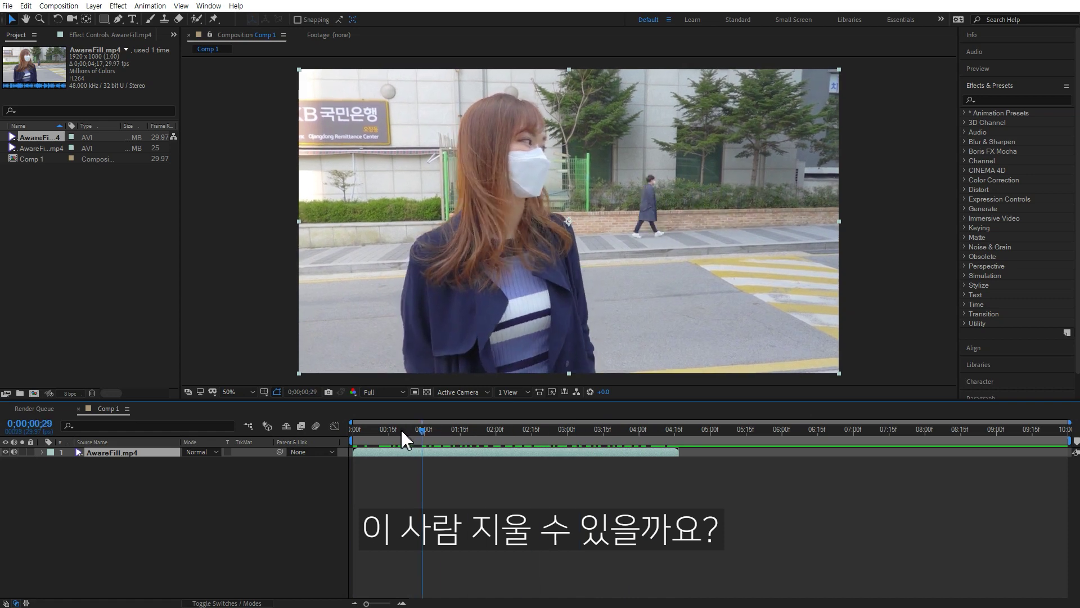
- Locate the passerby's walk and draw a rectangular mask around him
left_click_drag(560, 431, 446, 431)
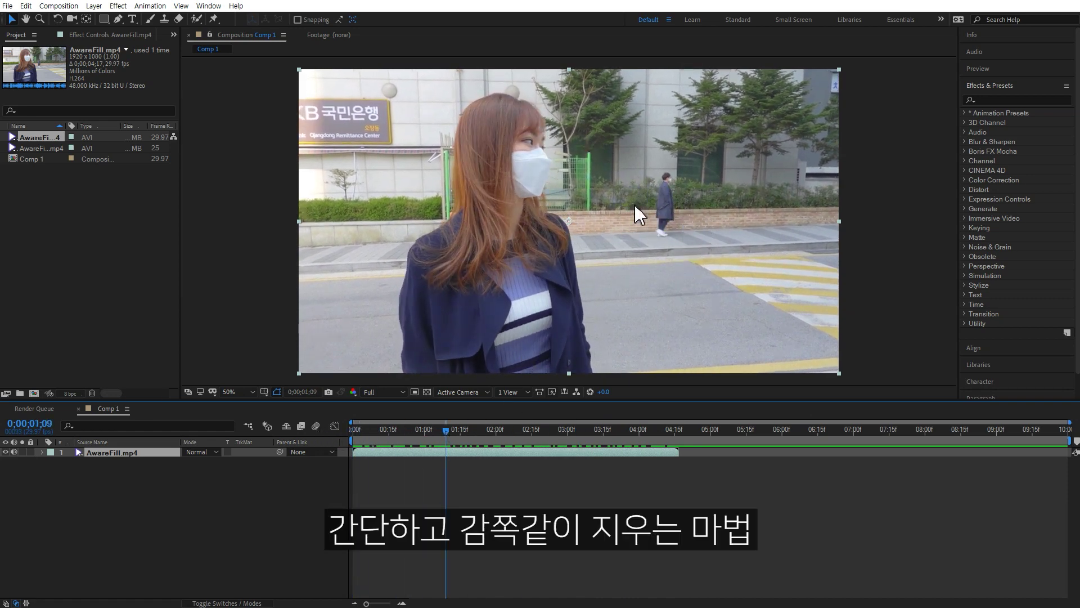
left_click_drag(470, 430, 619, 432)
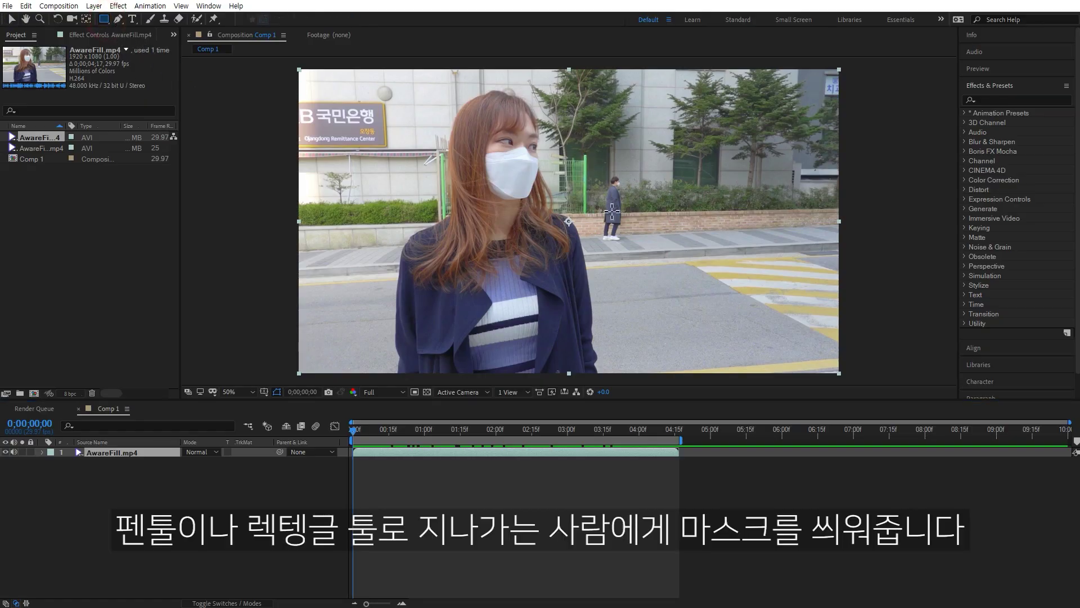
left_click_drag(647, 165, 583, 248)
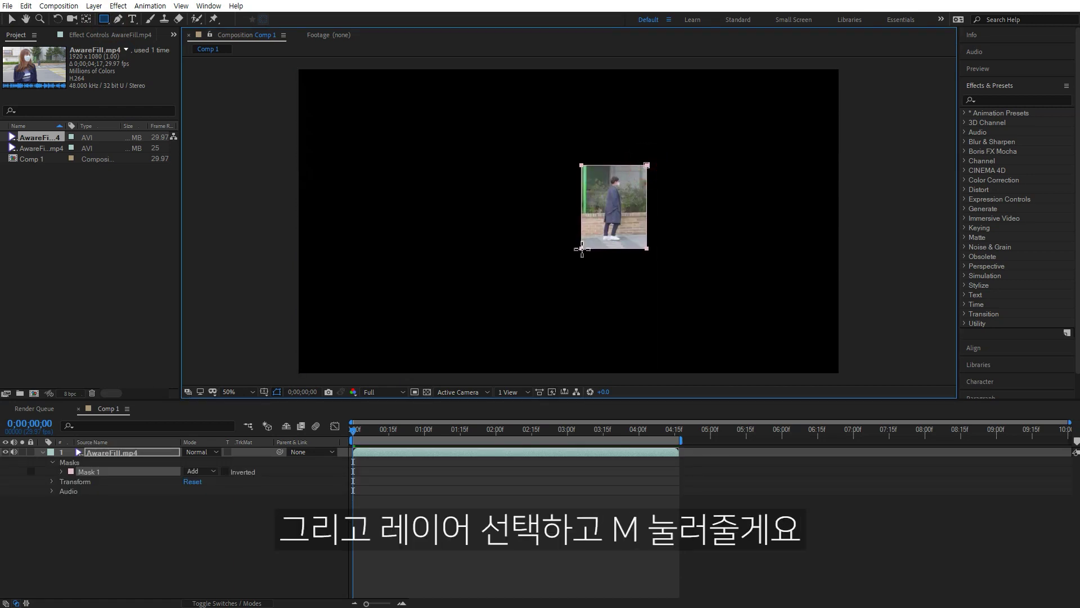
- Start Mask Path keyframing at 0:00, advance the playhead, and select the whole mask box
left_click(129, 449)
key("m")
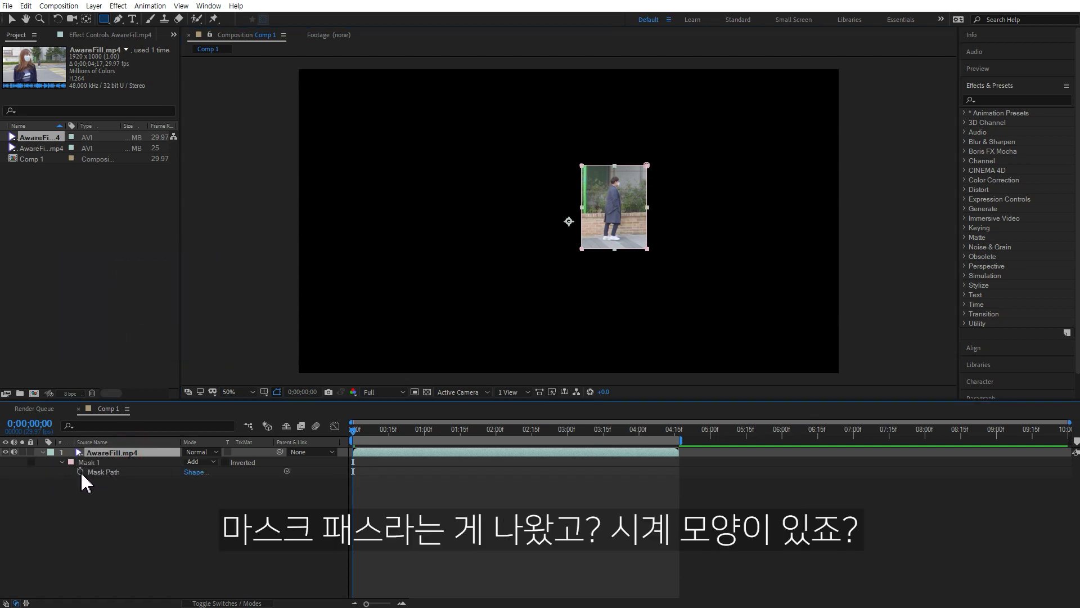
left_click(80, 470)
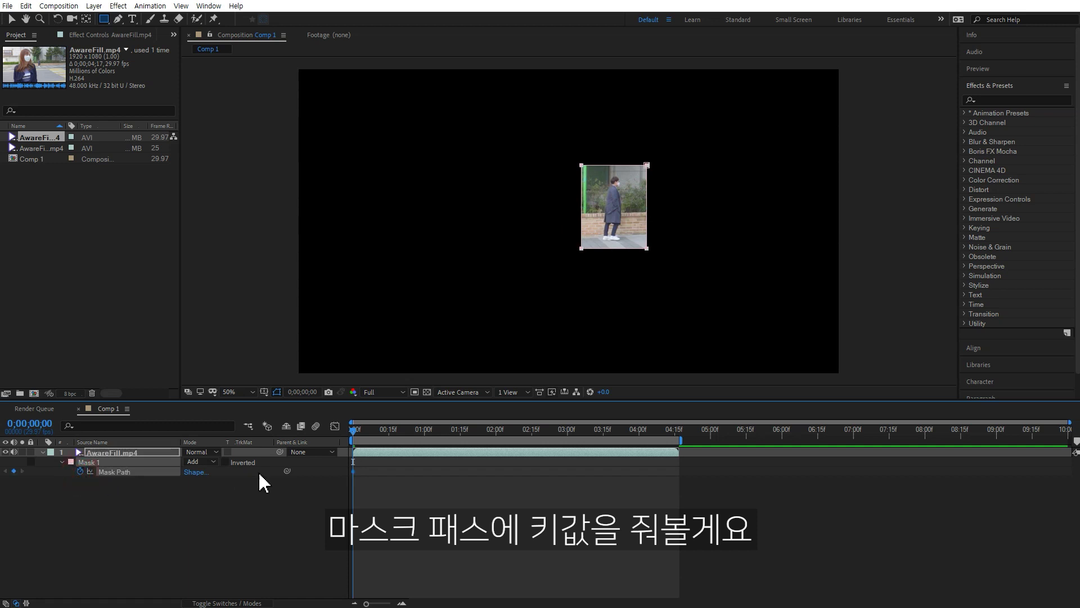
left_click(370, 430)
mouse_move(379, 430)
left_mouse_down()
mouse_move(472, 431)
mouse_move(463, 431)
left_mouse_up()
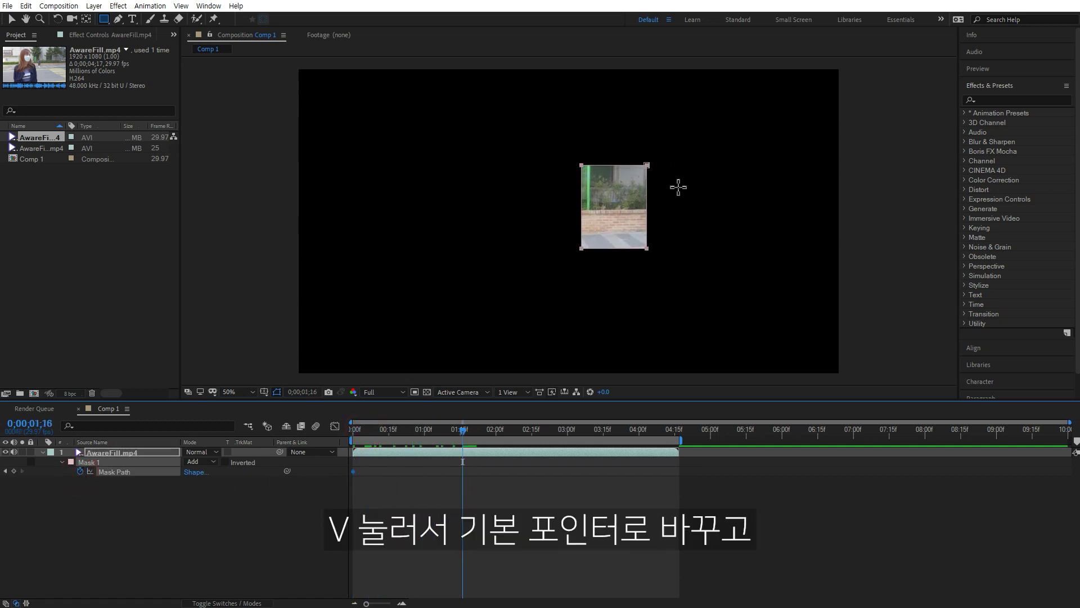
key("v")
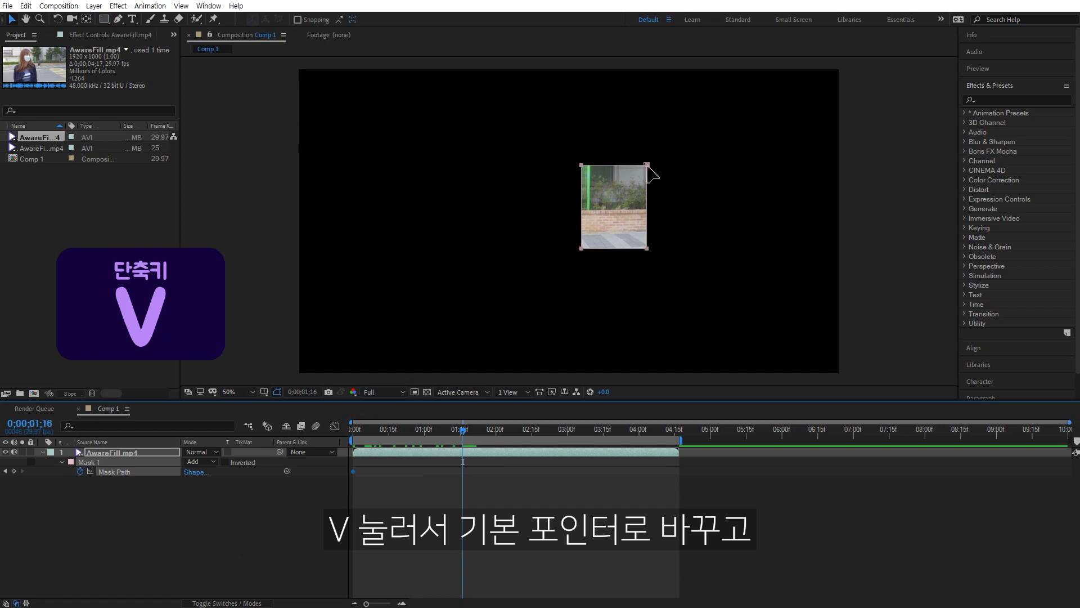
double_click(647, 165)
- Move the mask onto the passerby at 01;16, 02;27 and 03;25
left_click_drag(634, 195, 697, 195)
left_click_drag(519, 433, 561, 433)
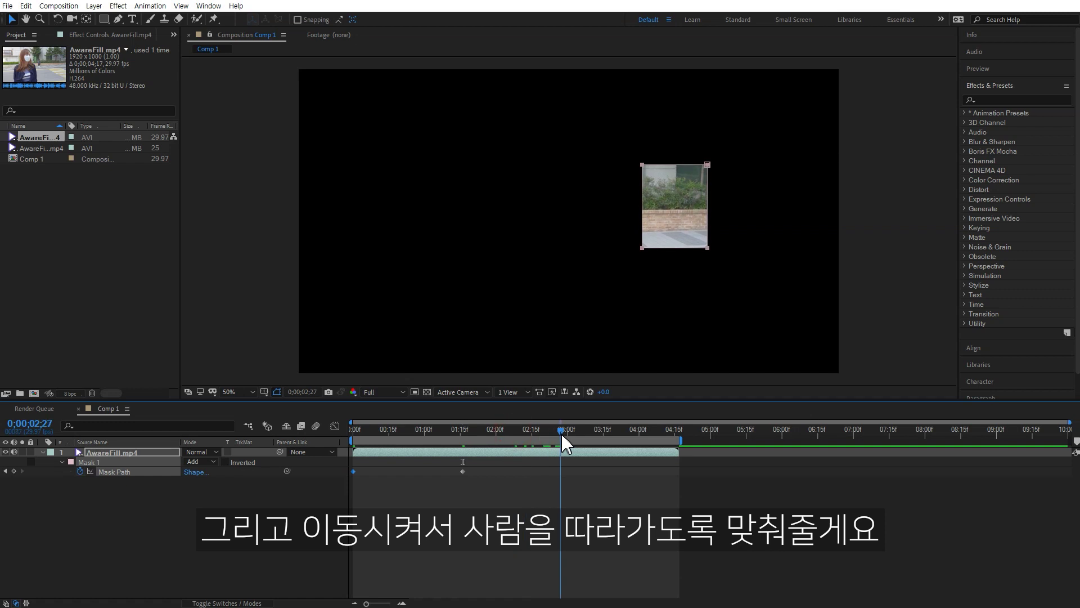
left_click_drag(694, 185, 760, 185)
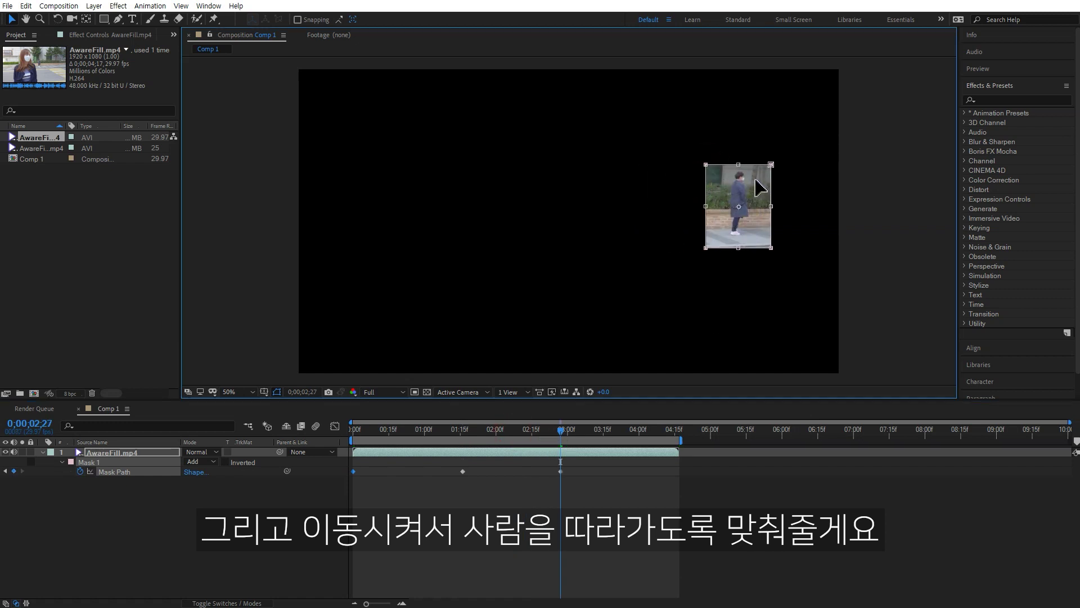
left_click_drag(620, 432, 626, 433)
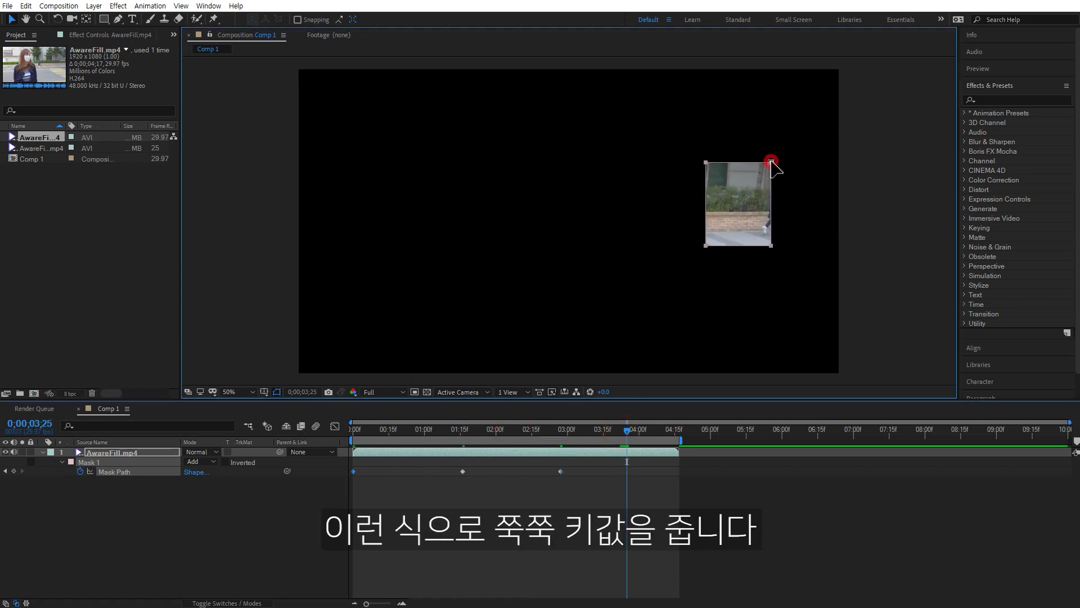
left_click_drag(749, 180, 786, 181)
- Reposition the mask at 04;16, then nudge it left at 00;17 for a better fit
left_click_drag(662, 433, 675, 433)
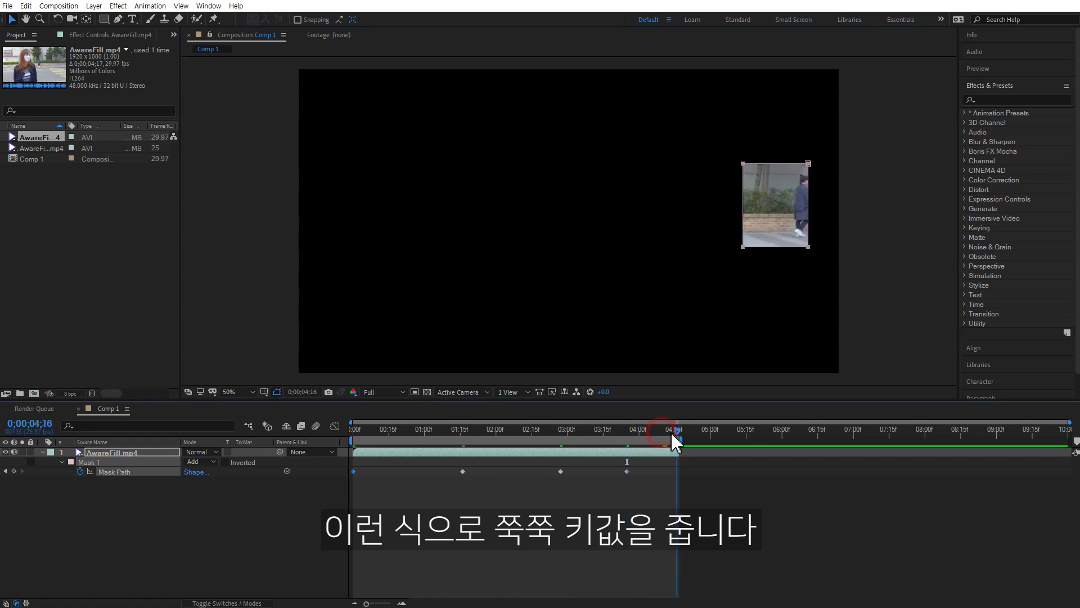
left_click(797, 184)
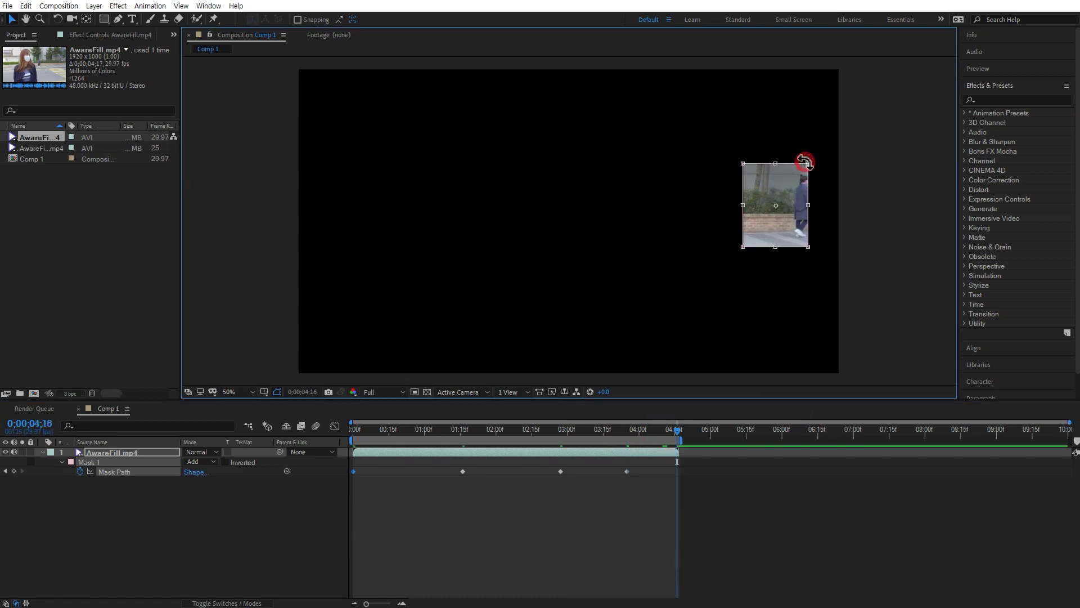
left_click_drag(804, 163, 830, 163)
mouse_move(677, 429)
left_mouse_down()
mouse_move(356, 433)
mouse_move(392, 433)
left_mouse_up()
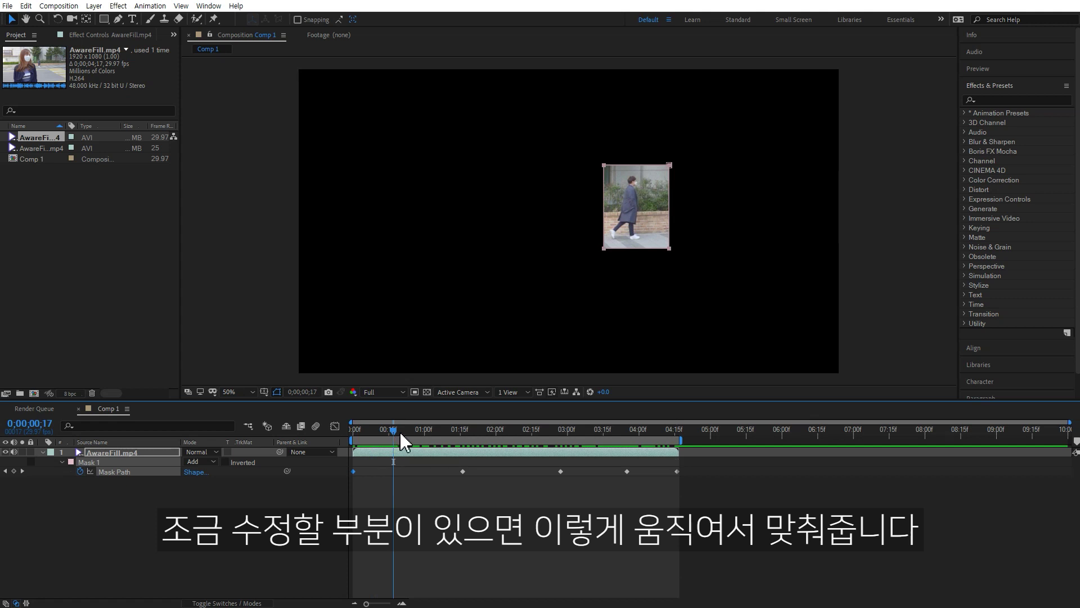
left_click_drag(663, 196, 659, 195)
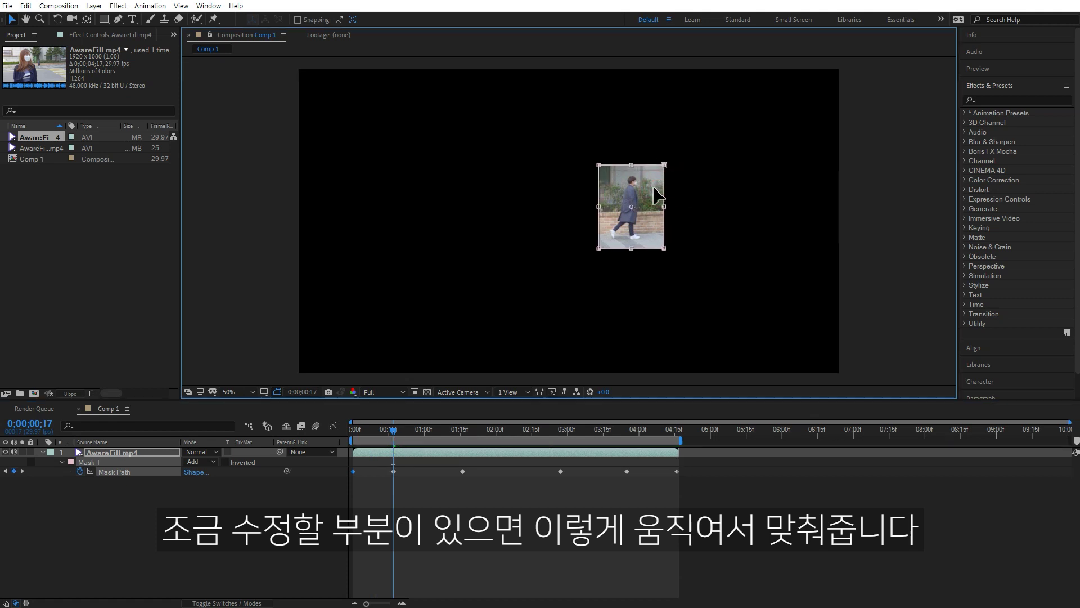
- Give Mask 1 a 30.0,30.0-pixel feather and preview it across the clip
left_click(128, 452)
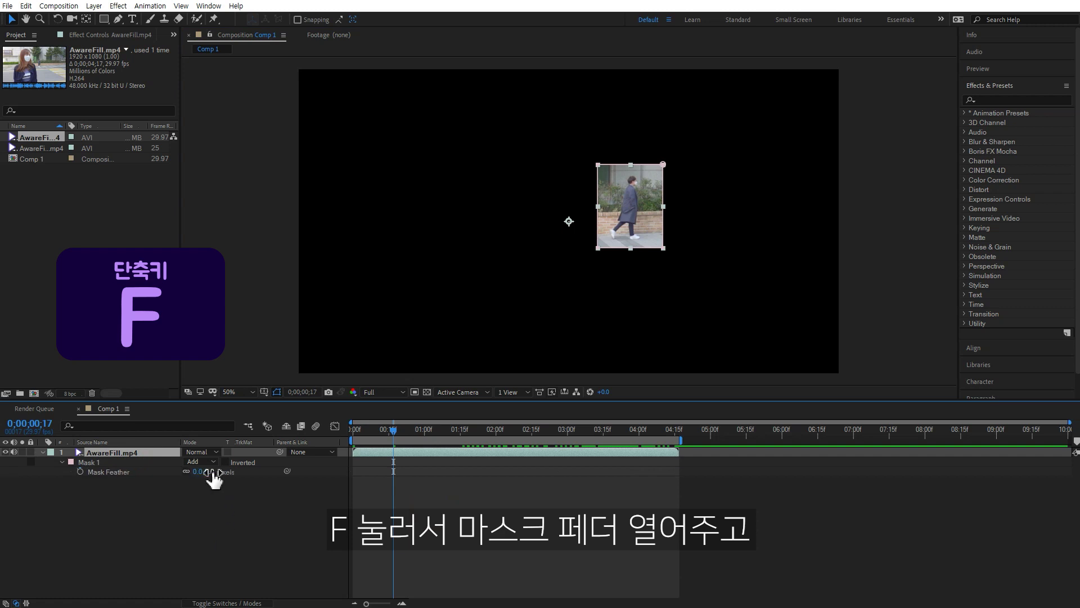
left_click_drag(209, 471, 238, 472)
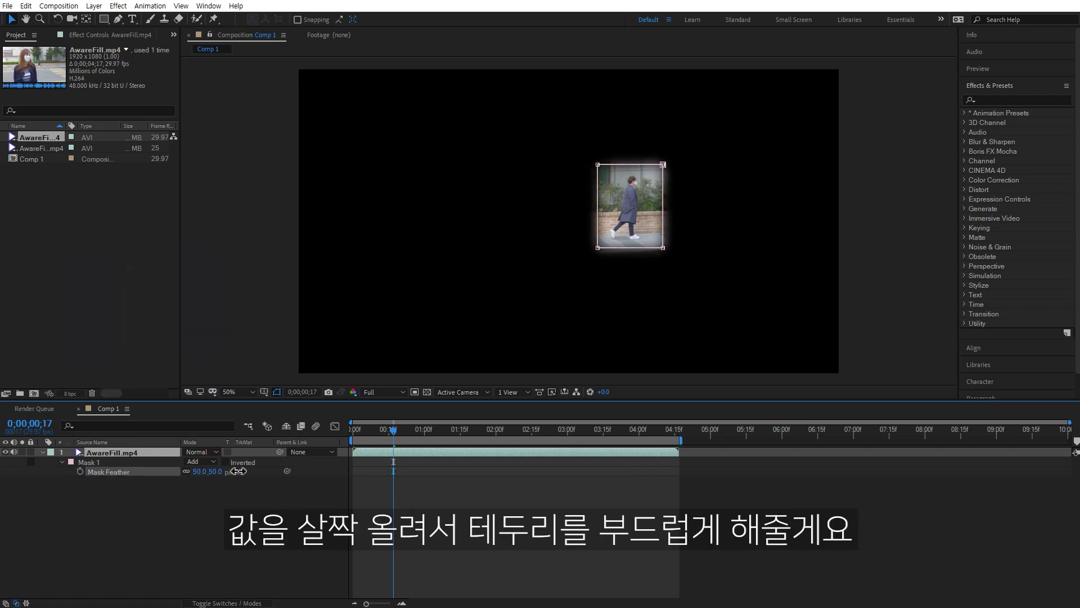
left_click(302, 528)
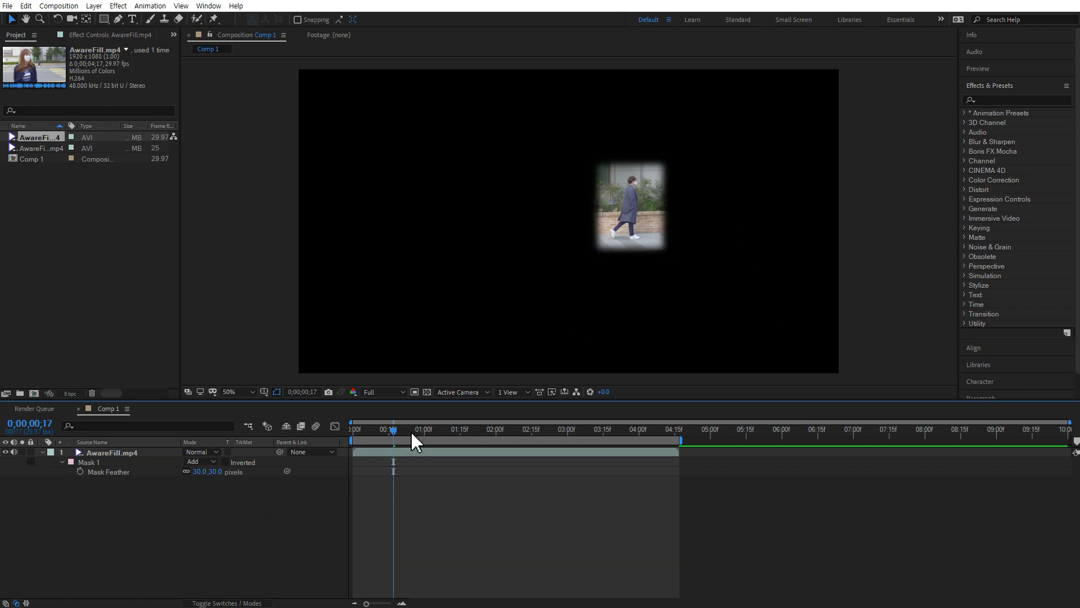
left_click_drag(412, 434, 677, 440)
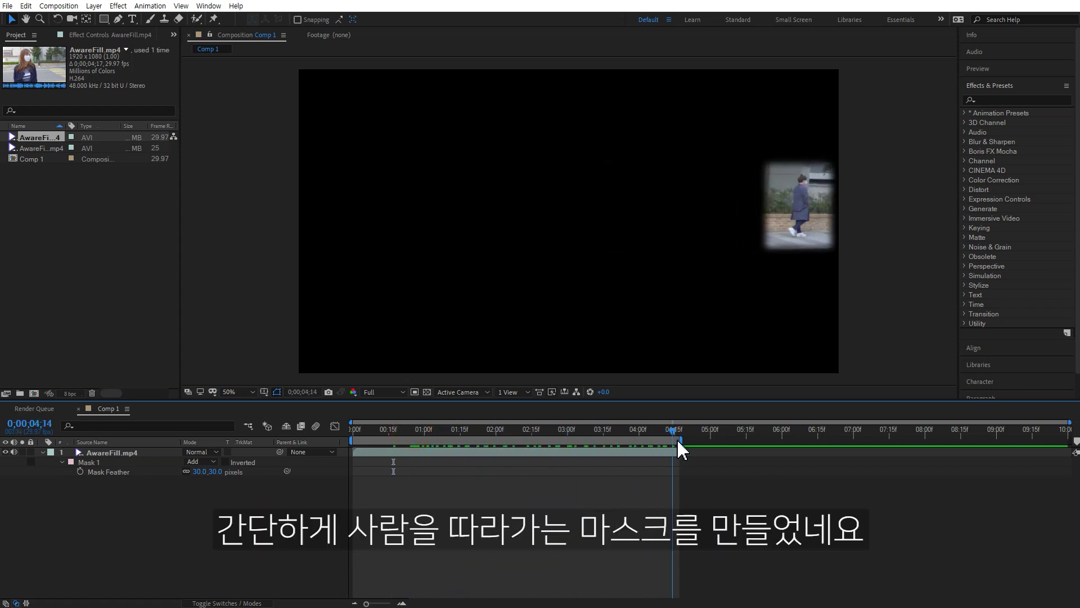
left_click_drag(676, 437, 334, 467)
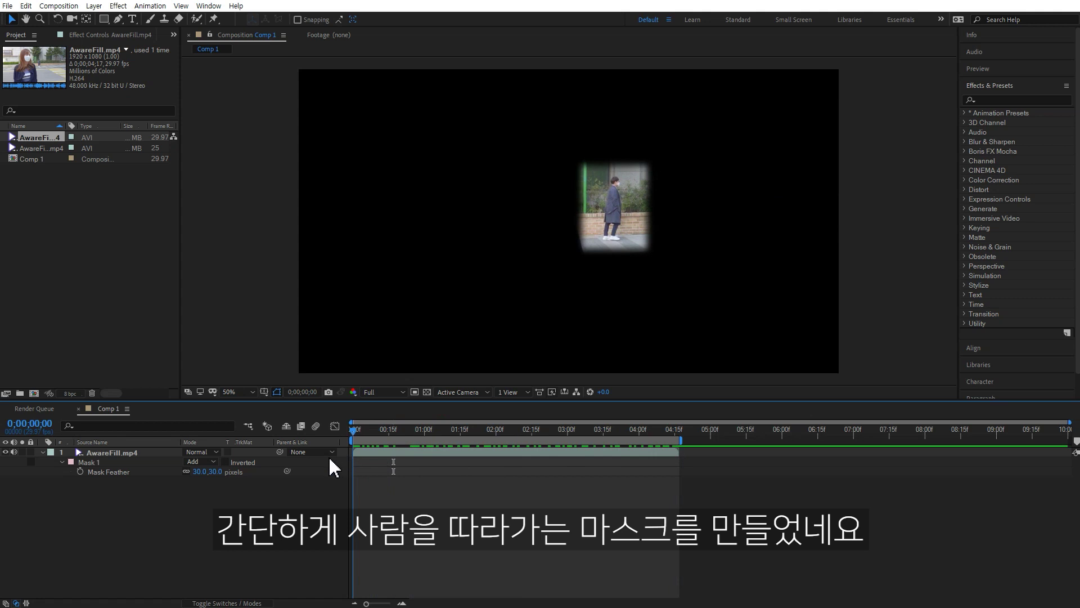
- Change Mask 1's mode from Add to Subtract
left_click(149, 451)
left_click(201, 462)
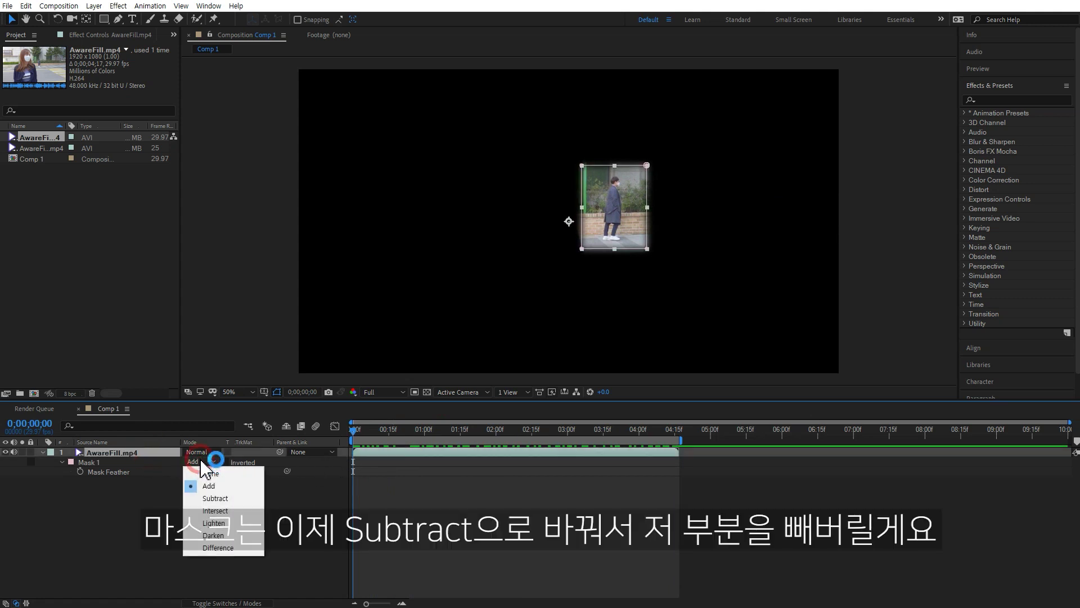
left_click(216, 486)
left_click(220, 500)
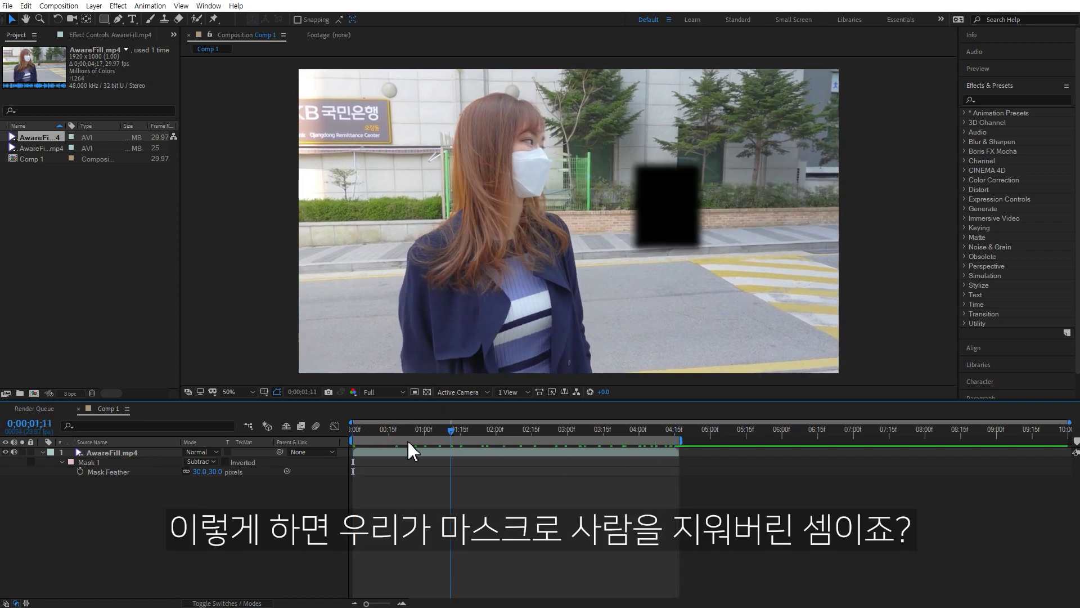
- Preview the cut-out hole, toggling the transparency grid on and off
left_click_drag(417, 430, 312, 439)
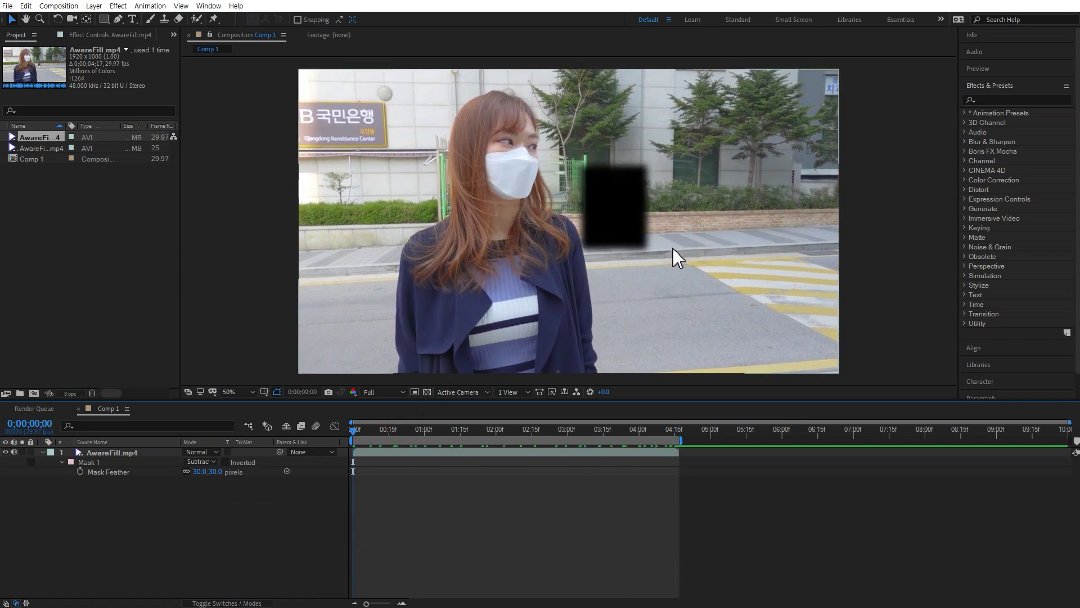
left_click(427, 392)
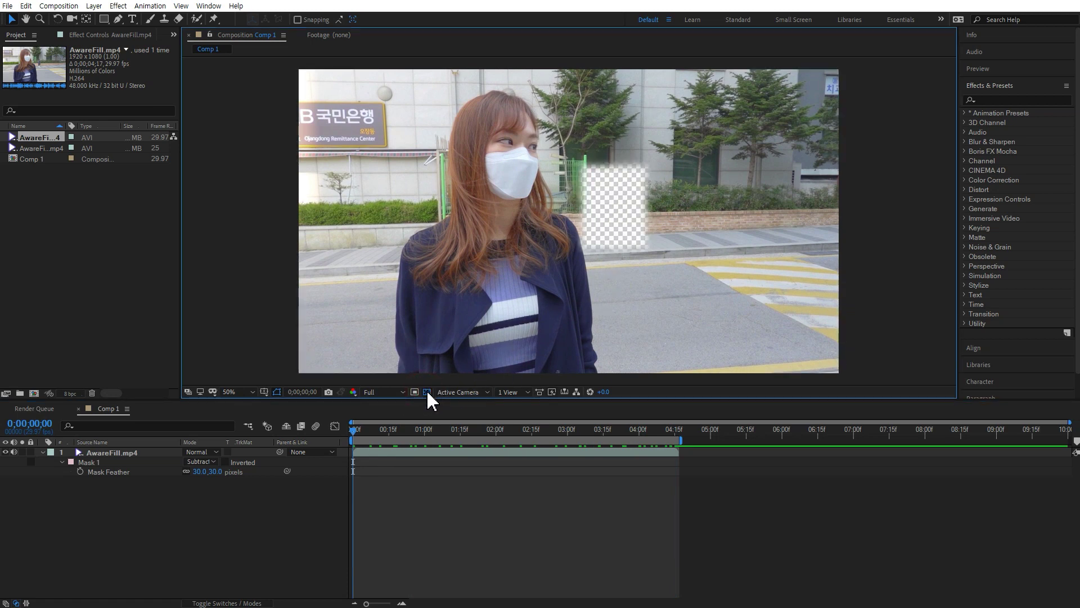
left_click(427, 391)
left_click(221, 6)
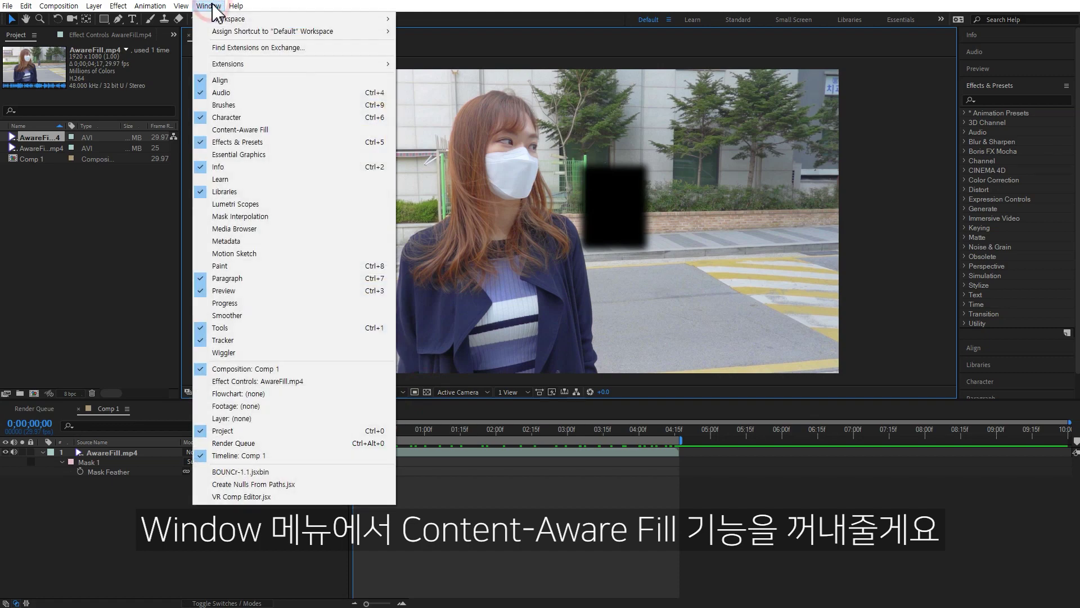
- Open Content-Aware Fill with Alpha Expansion 22, Fill Method Object and Range Work Area
left_click(245, 132)
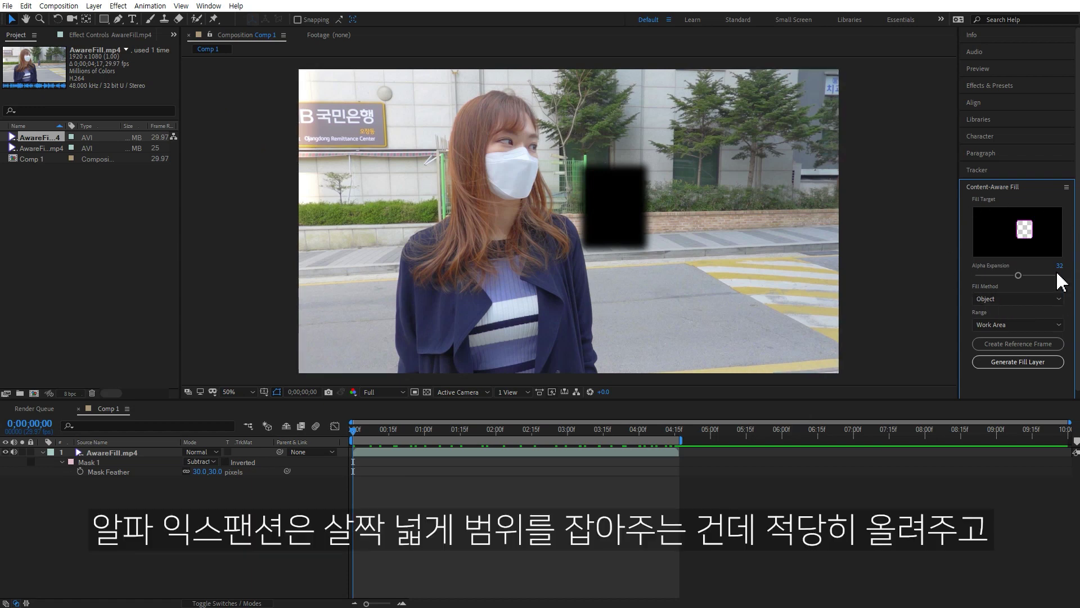
left_click_drag(996, 275, 971, 274)
left_click_drag(1007, 275, 1005, 275)
left_click(1018, 299)
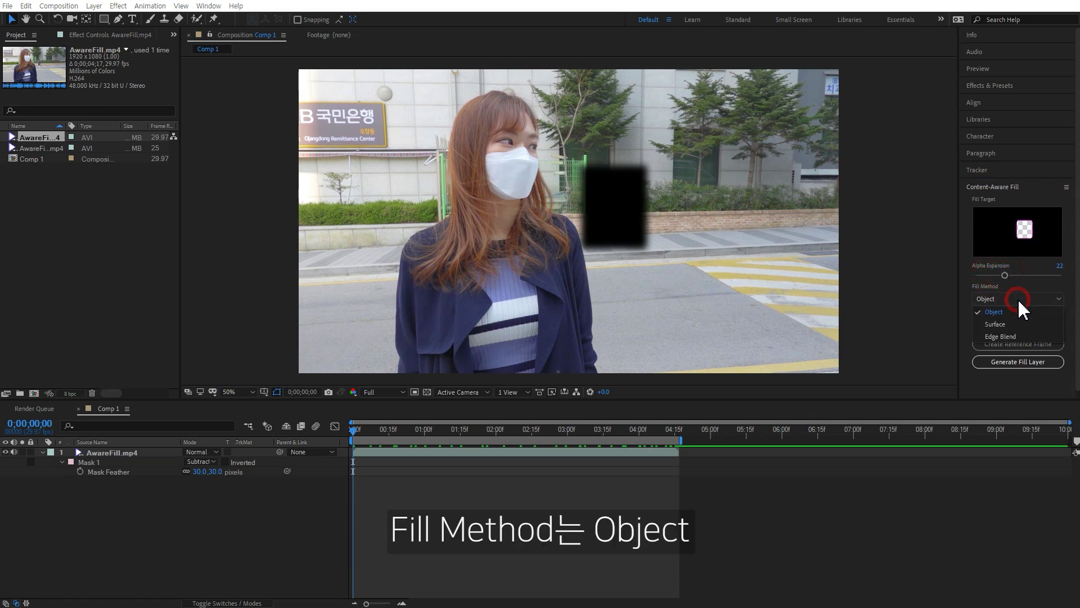
left_click(999, 313)
left_click(1001, 325)
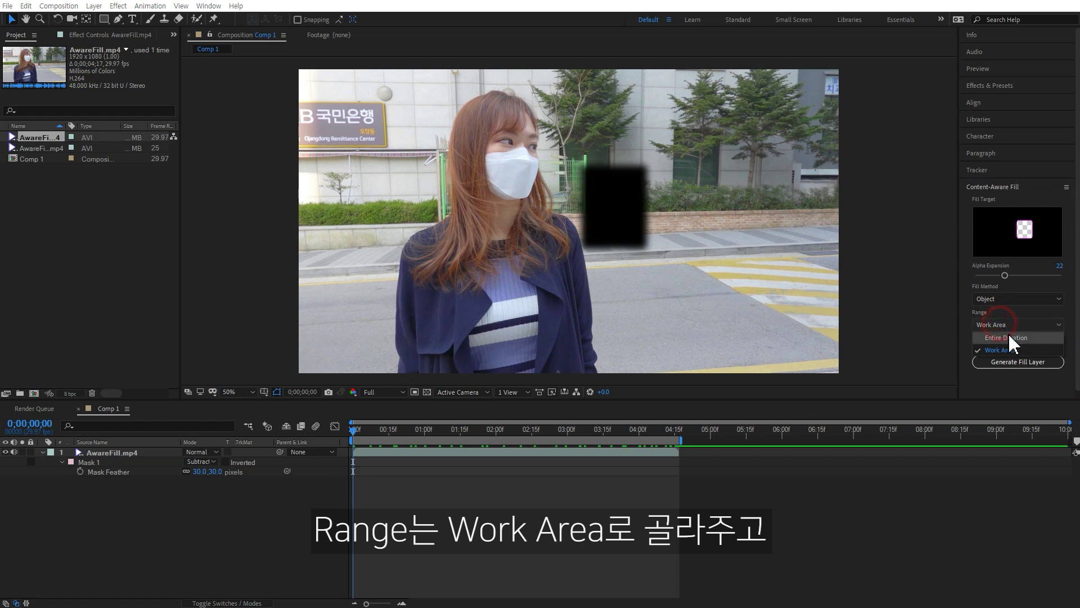
left_click(1004, 350)
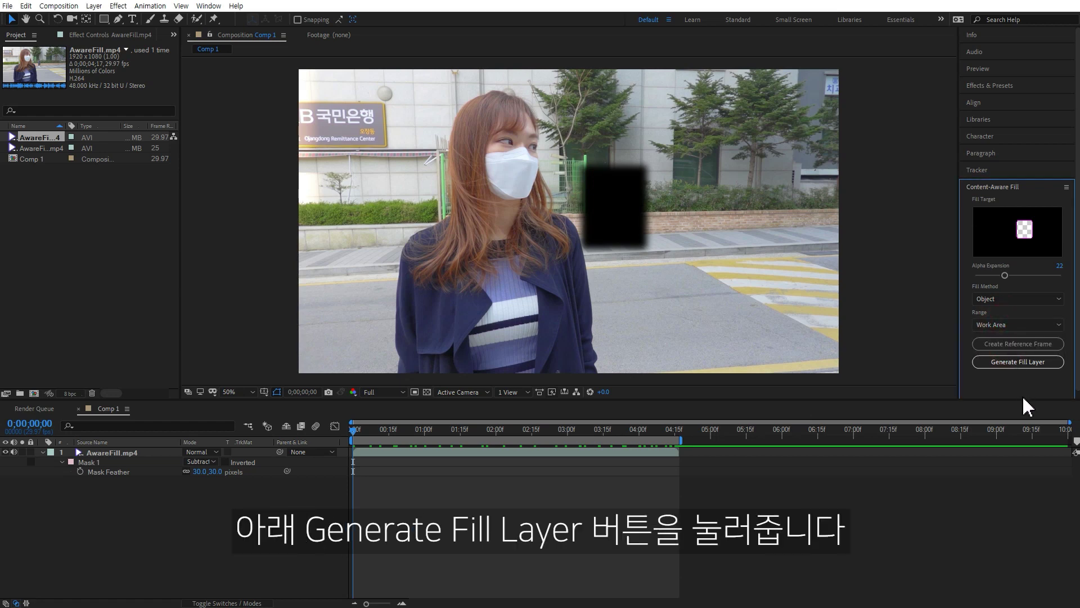
- Generate the Content-Aware fill layer to paint the passerby out
left_click(1015, 362)
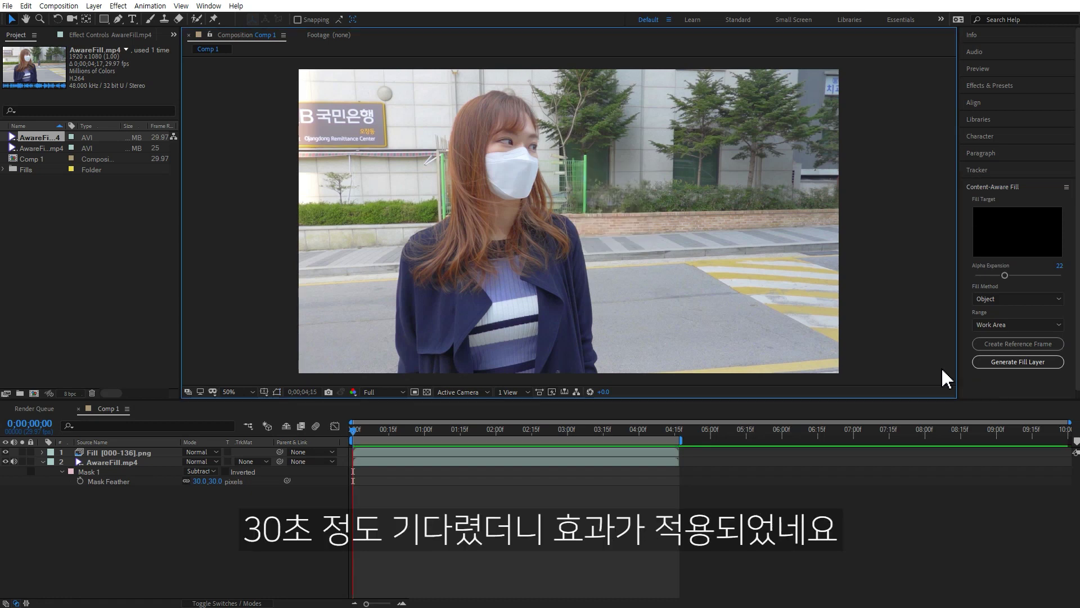
key("space")
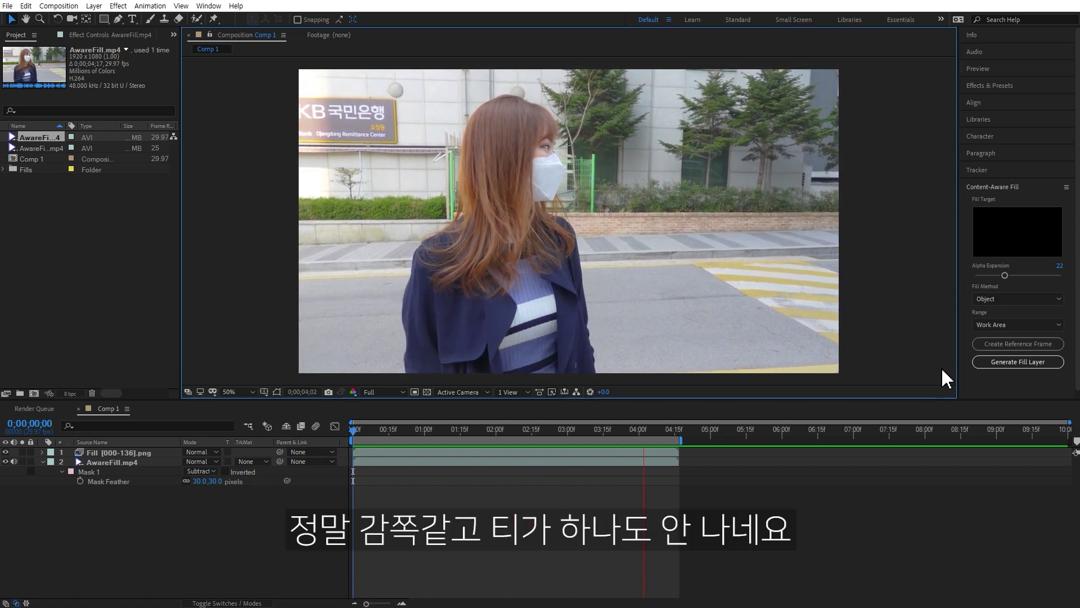
key("period")
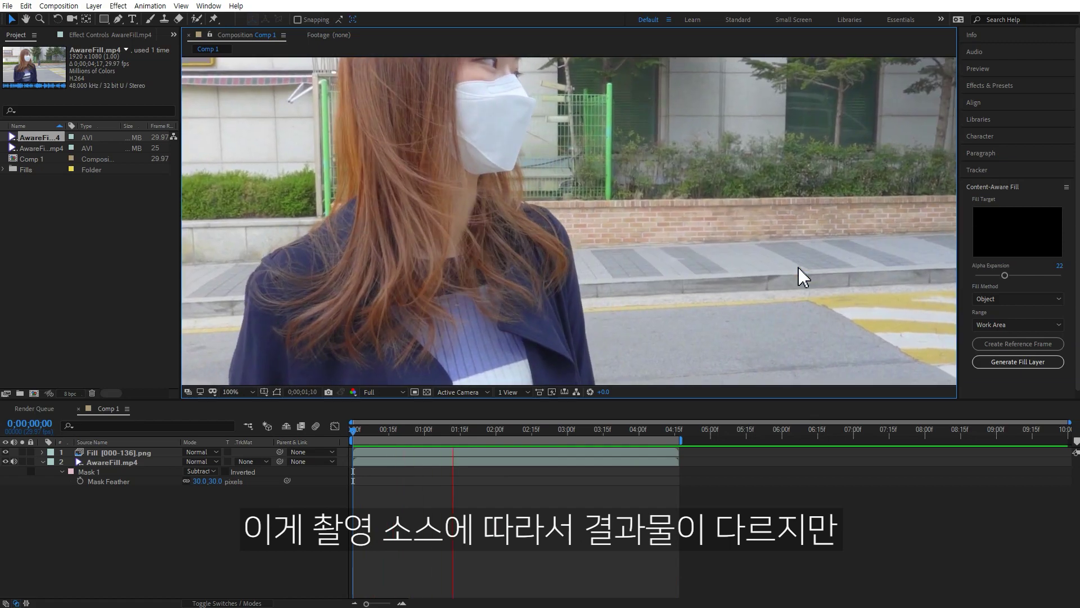
left_click_drag(892, 286, 631, 292)
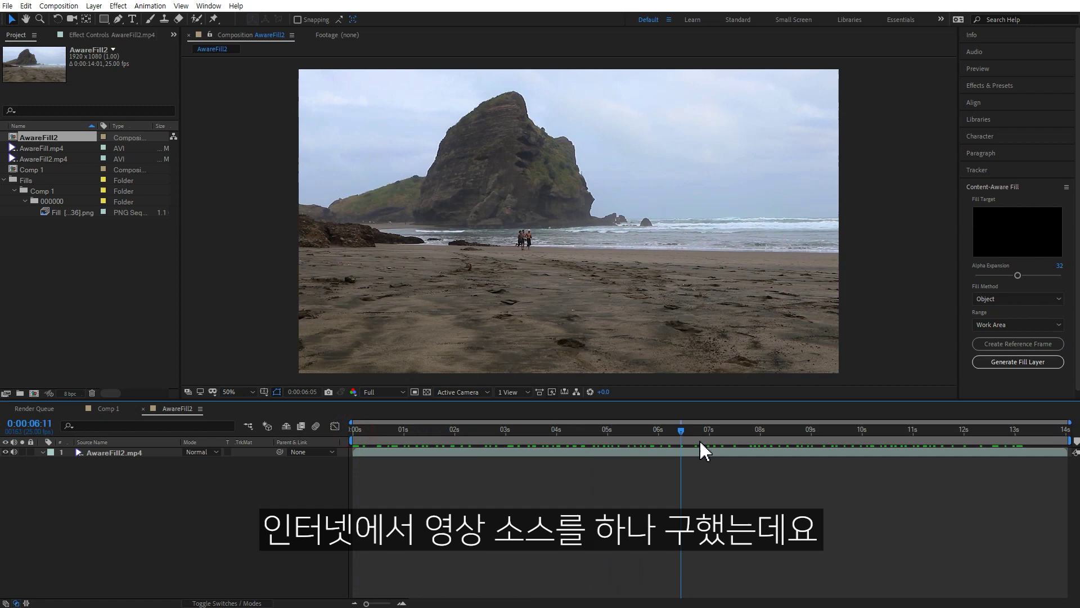
- Scrub through the AwareFill2.mp4 beach clip to preview the runners
mouse_move(700, 443)
left_mouse_down()
mouse_move(1024, 444)
mouse_move(353, 441)
left_mouse_up()
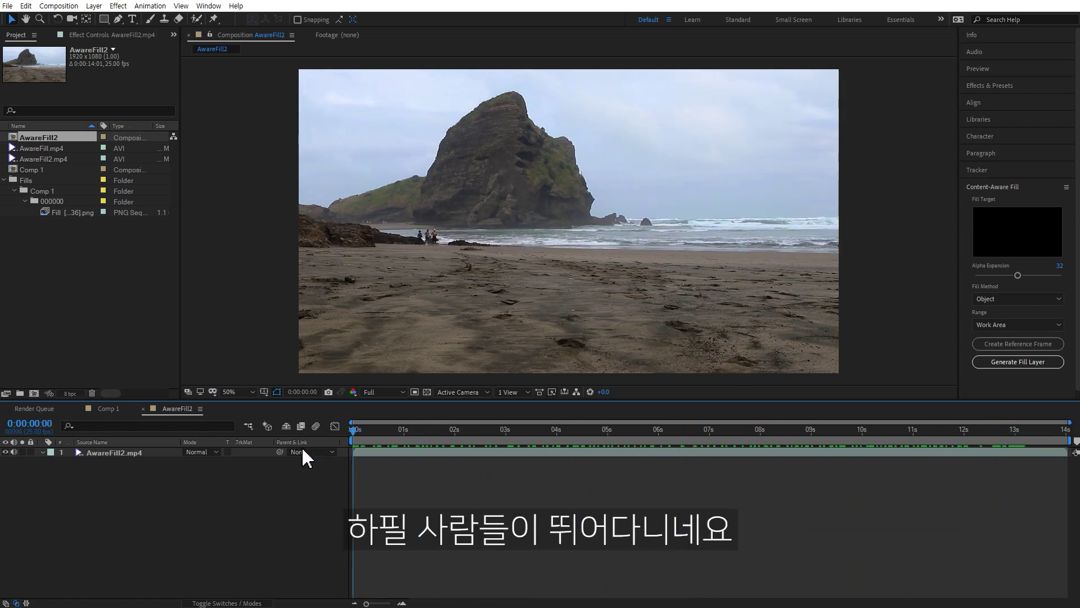
- Draw a rectangle mask around the runners at 0:00 and start Mask Path keyframing
left_click(156, 452)
left_click(104, 19)
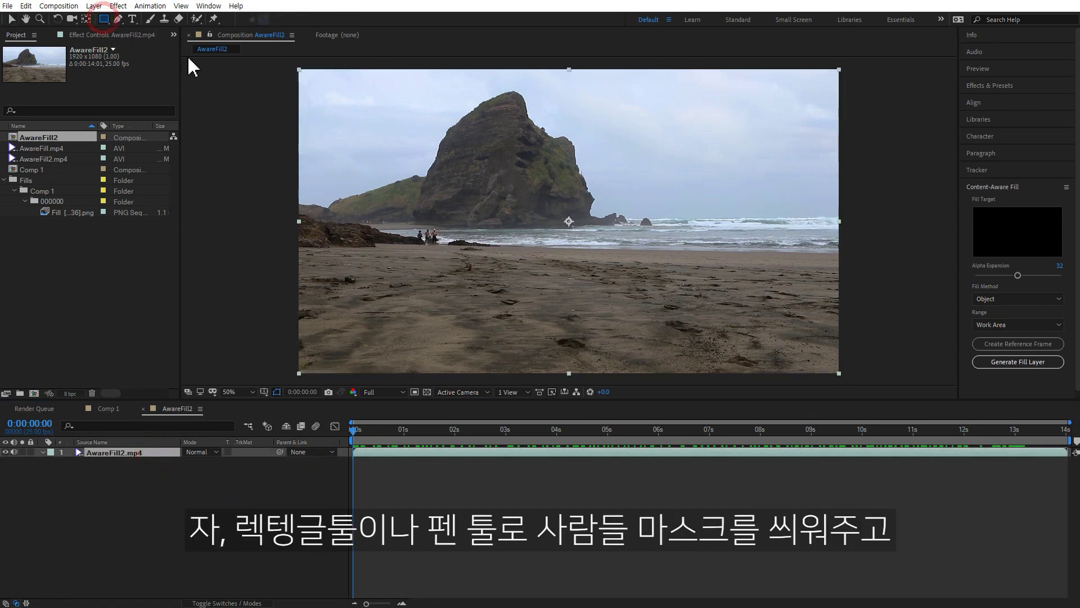
left_click_drag(449, 214, 406, 261)
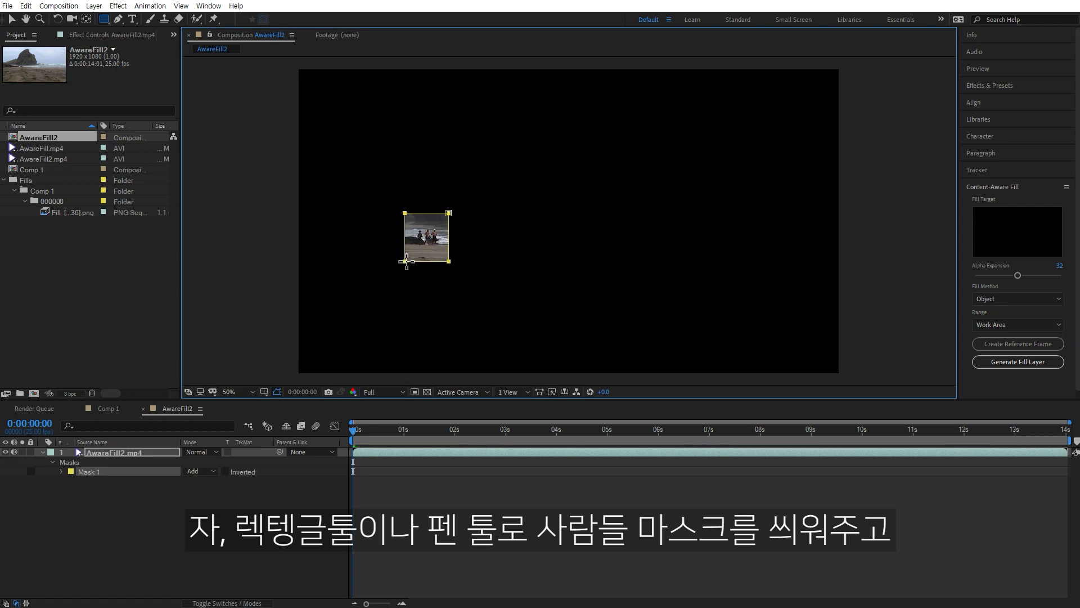
left_click(140, 453)
key("m")
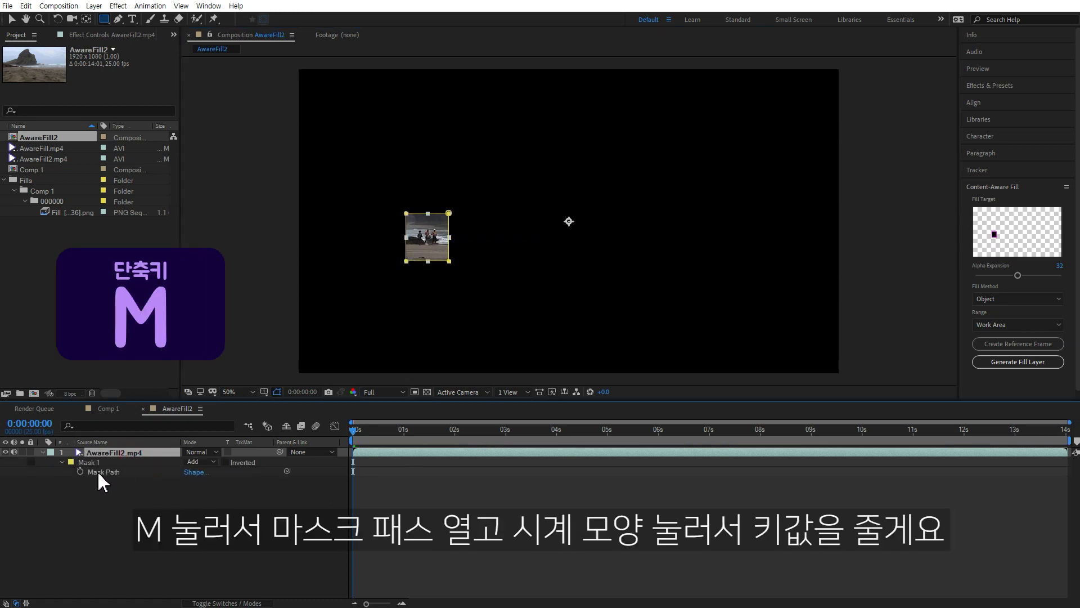
left_click(80, 471)
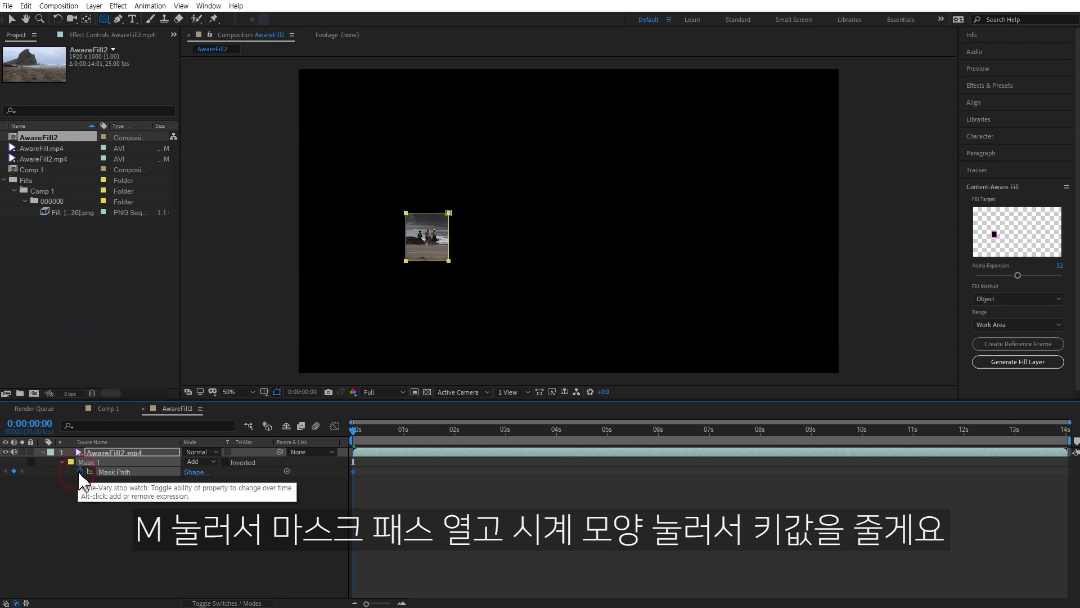
- Move the mask onto the runners at about 2, 4 and 6 seconds
left_click_drag(402, 431, 461, 430)
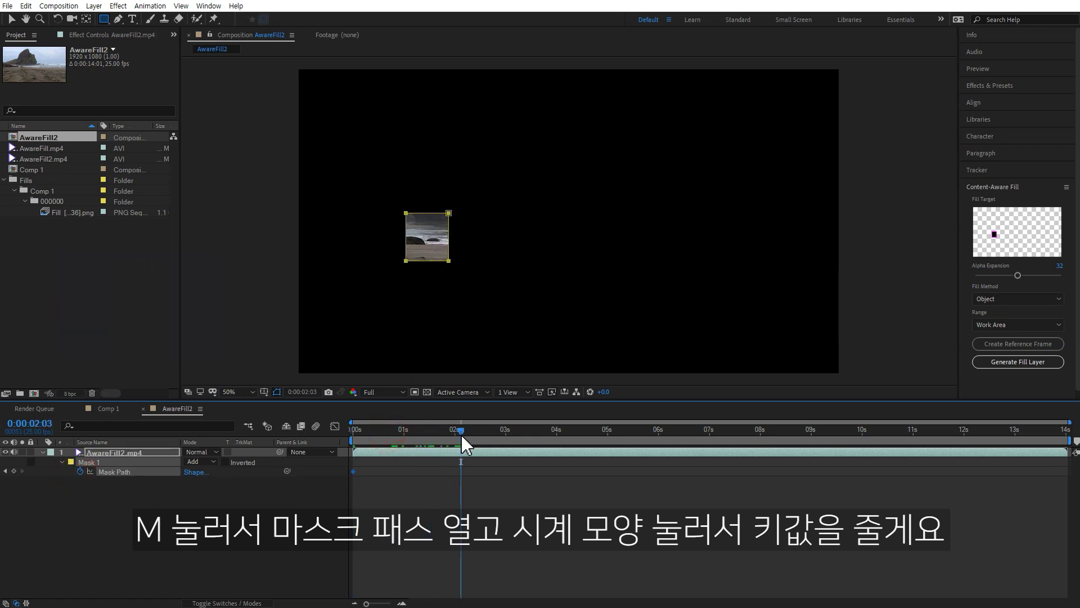
key("v")
left_click_drag(439, 255, 466, 253)
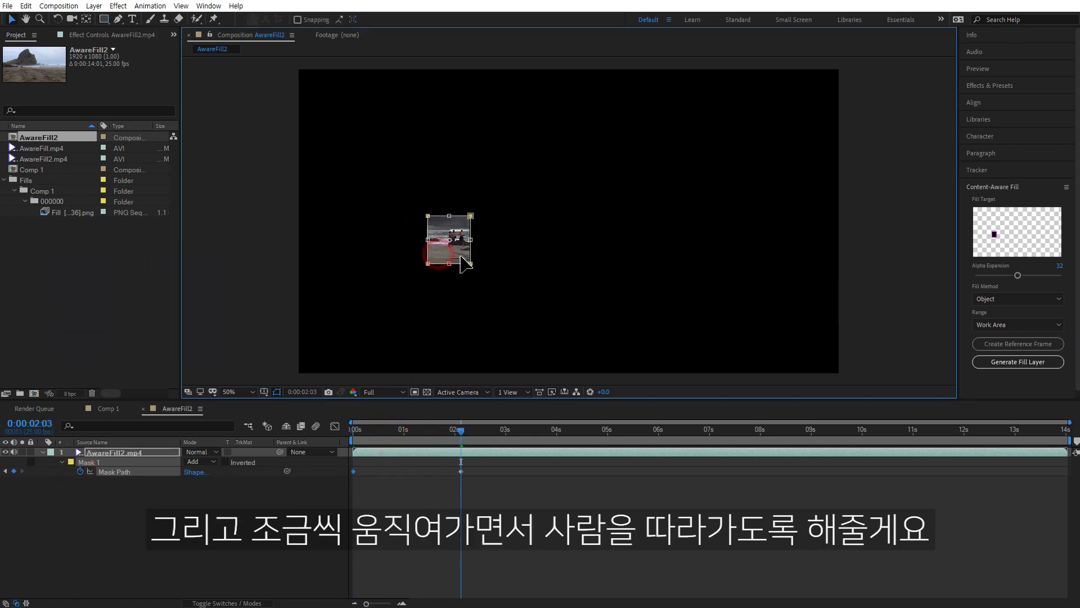
left_click_drag(529, 433, 596, 433)
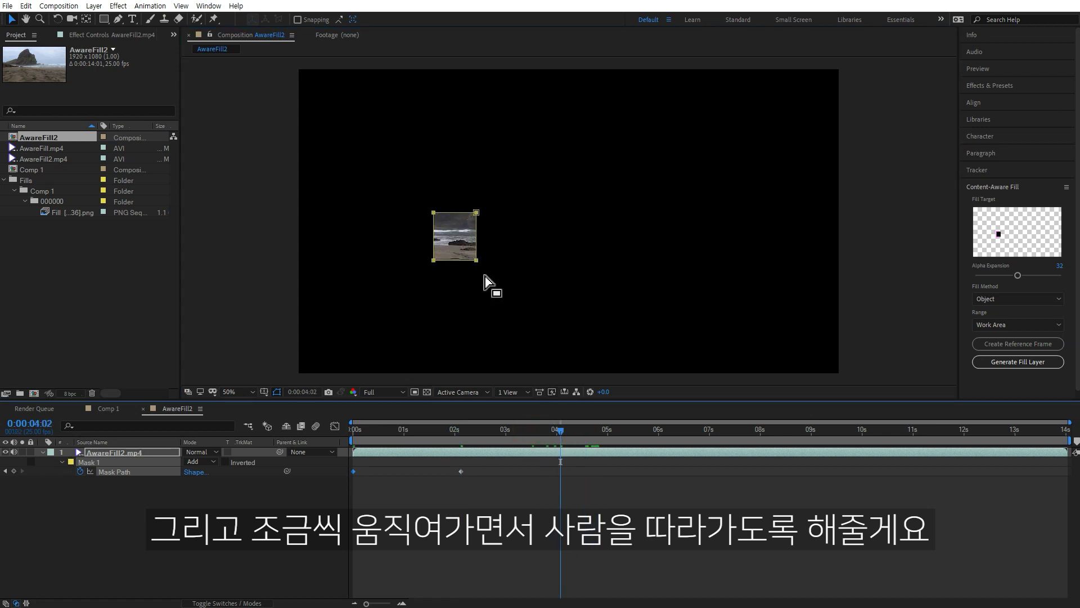
mouse_move(472, 260)
left_mouse_down()
mouse_move(520, 270)
mouse_move(502, 258)
left_mouse_up()
left_click_drag(615, 433, 636, 432)
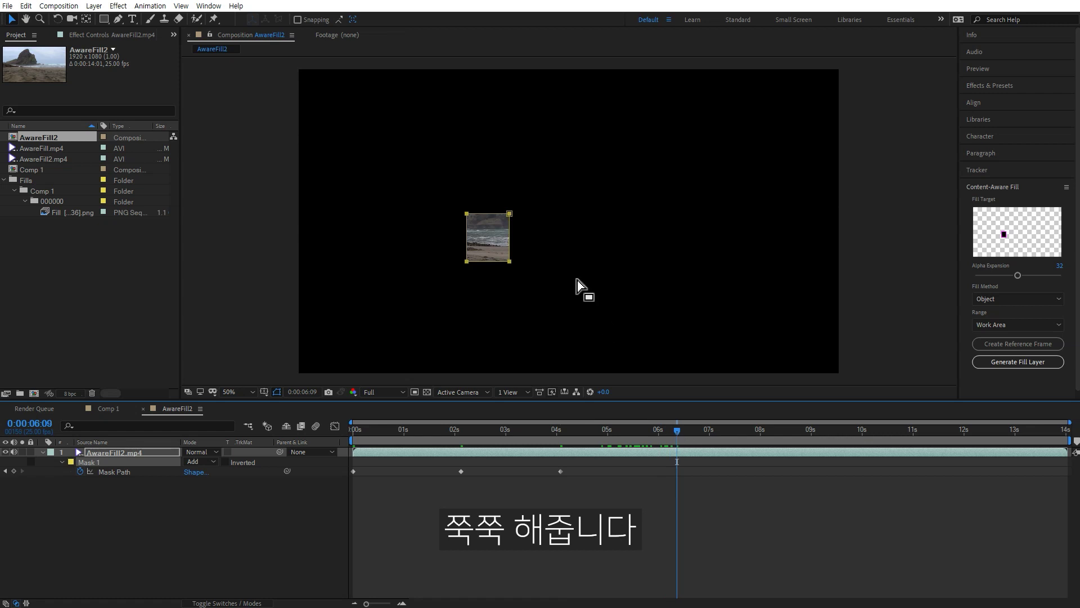
left_click_drag(503, 255, 543, 252)
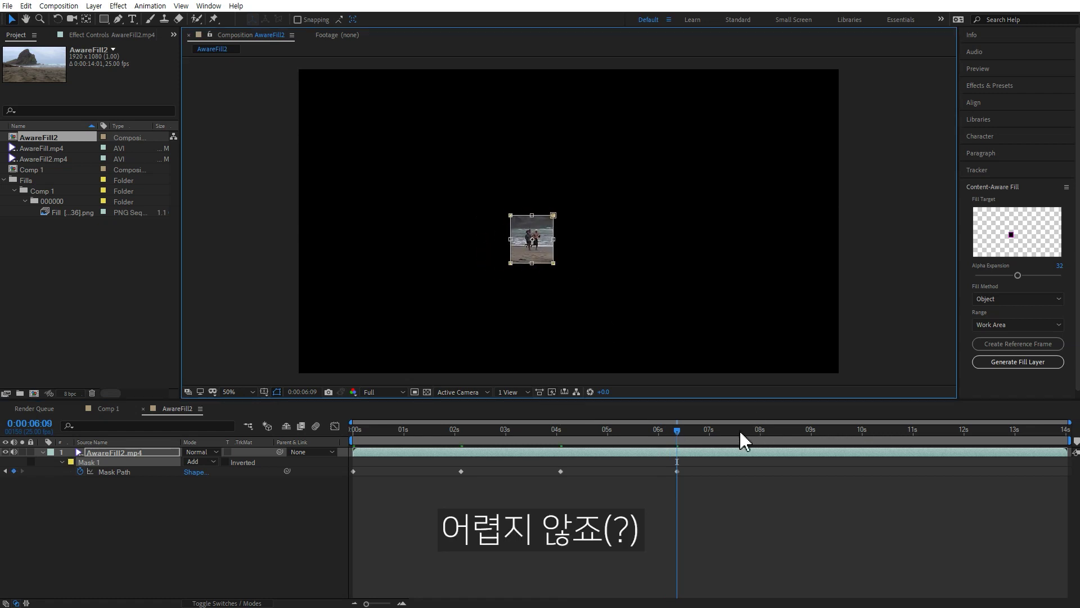
- Keep the mask on the runners at 8:22, 11:00 and 12:23
left_click_drag(744, 430, 806, 429)
left_click_drag(541, 254, 612, 256)
left_click_drag(856, 430, 927, 431)
left_click_drag(621, 260, 727, 256)
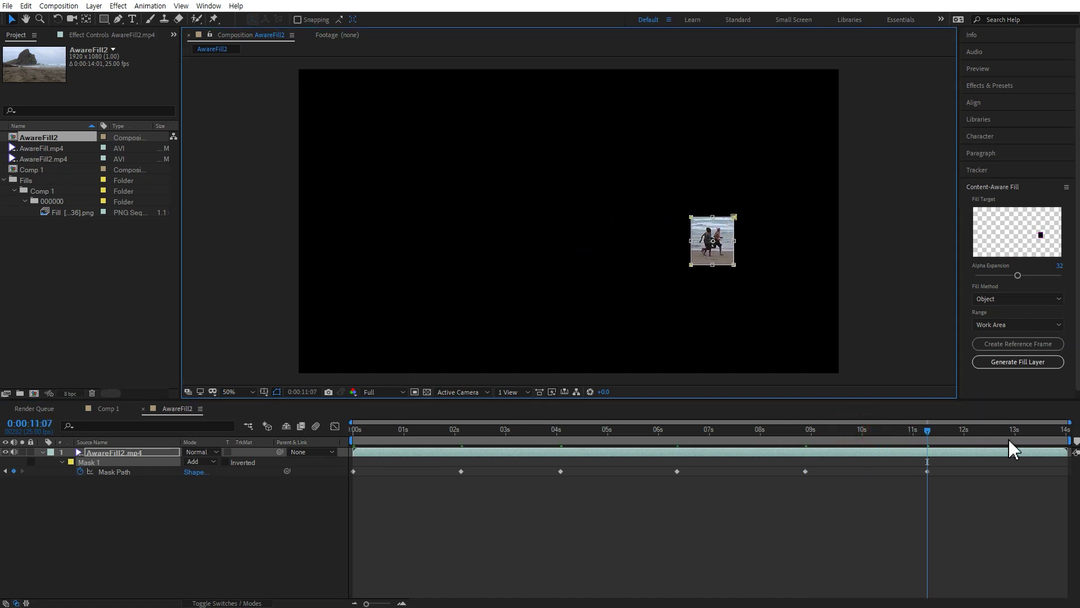
left_click_drag(992, 434, 1011, 430)
mouse_move(738, 262)
left_mouse_down()
mouse_move(810, 272)
mouse_move(799, 256)
left_mouse_up()
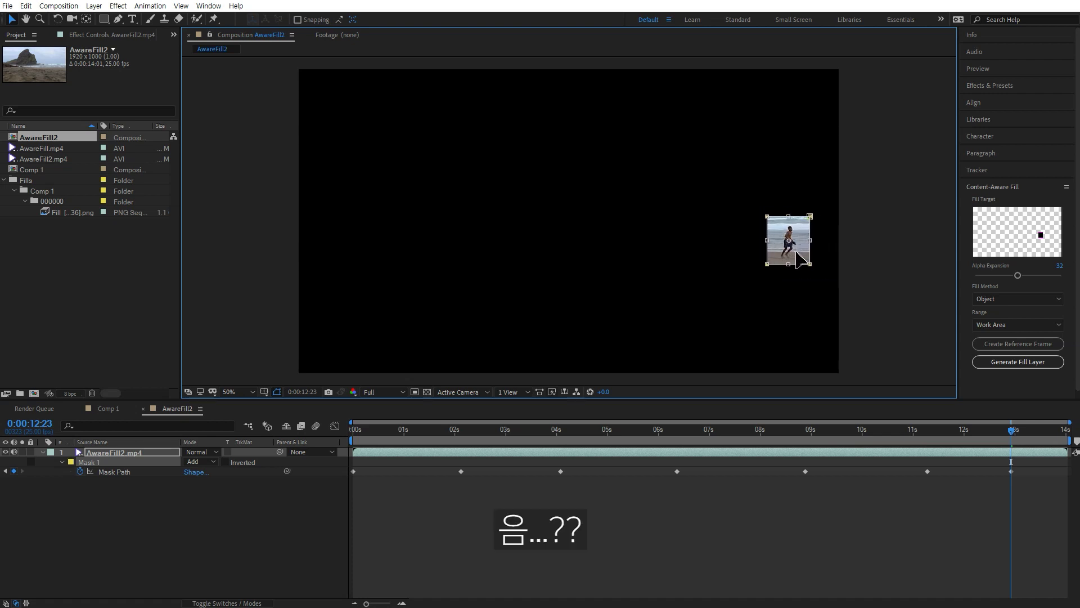
- Set Mask 1 mode to None and widen the mask rightward to cover the second runner
left_click(200, 461)
left_click(209, 473)
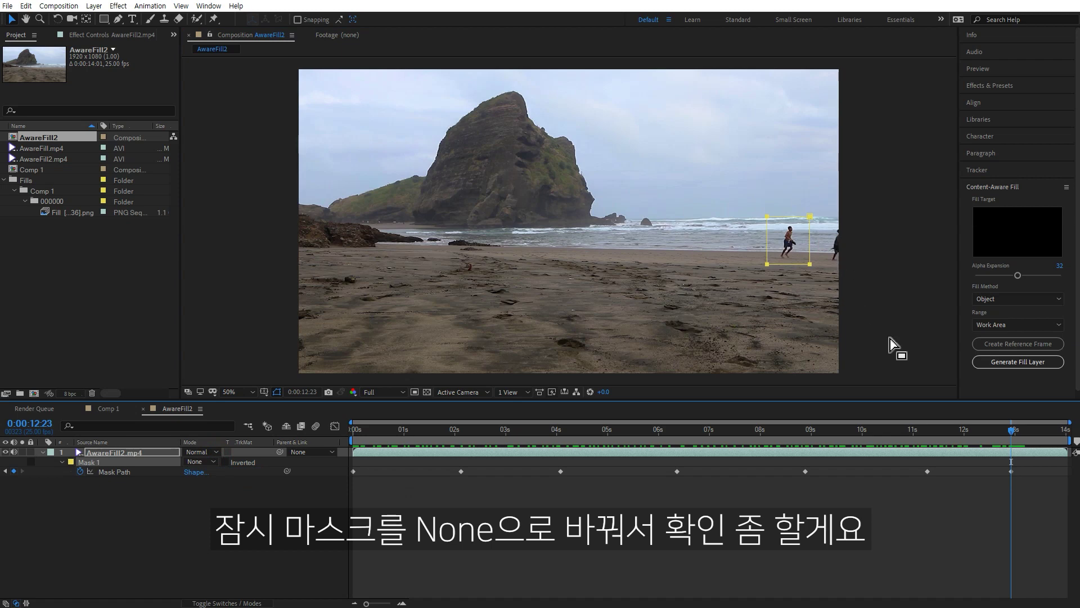
left_click(808, 263)
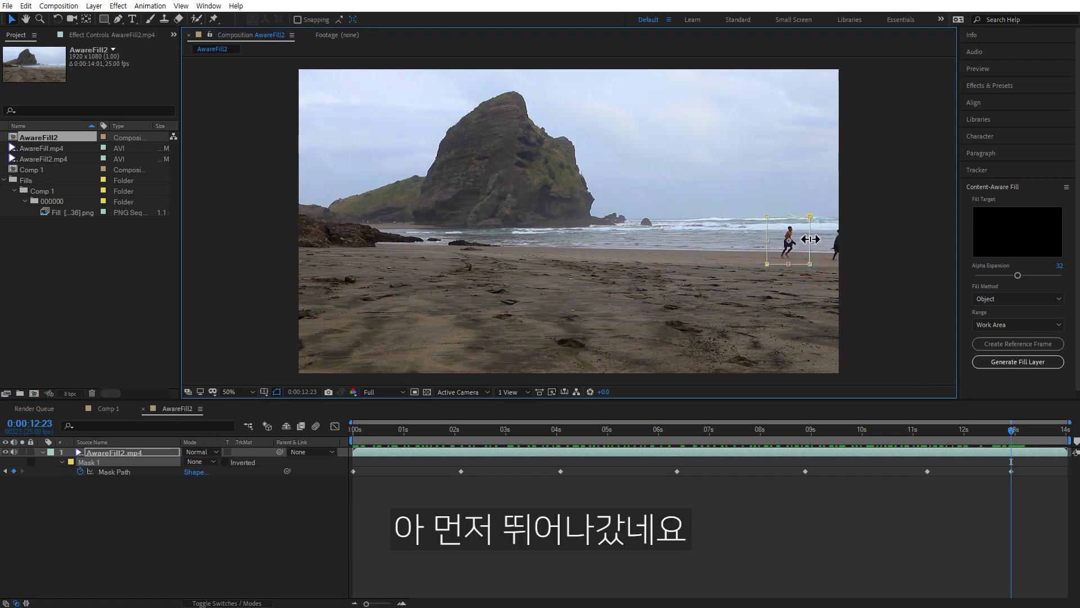
left_click_drag(810, 239, 865, 245)
- Check the clip's end, then scrub back to about 12 seconds and adjust the mask's top-right corner point
left_click_drag(1013, 430, 1065, 431)
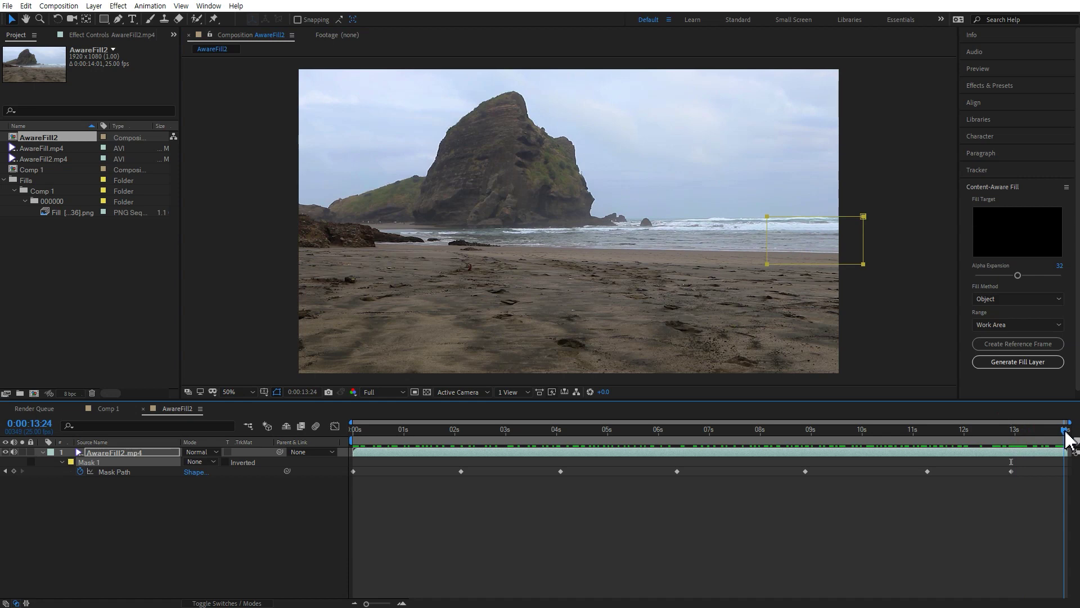
left_click(1069, 432)
left_click_drag(1066, 431, 944, 438)
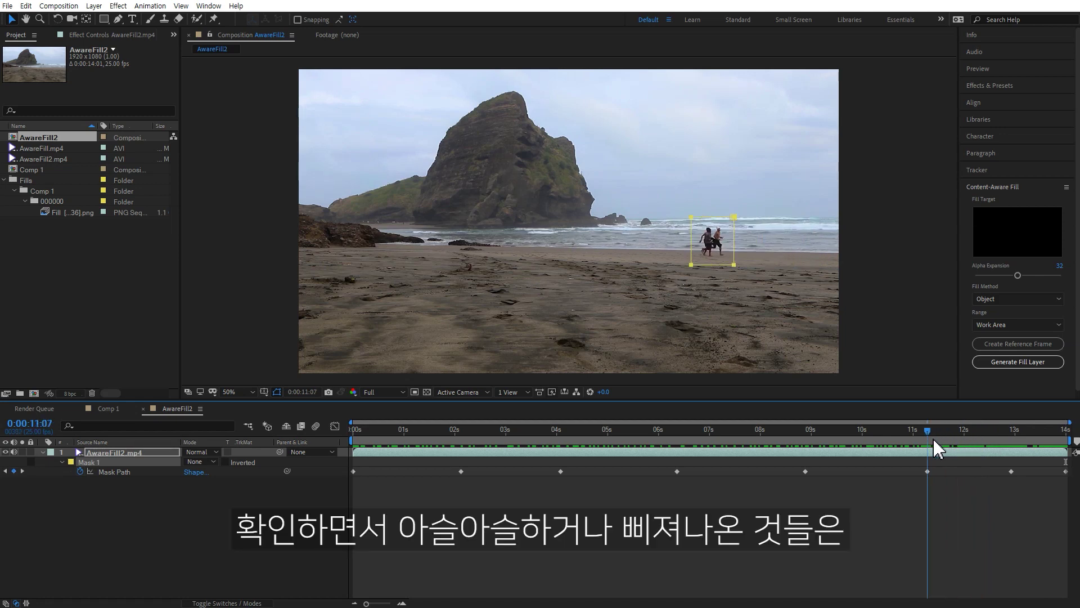
mouse_move(944, 438)
left_mouse_down()
mouse_move(1058, 438)
mouse_move(853, 432)
left_mouse_up()
left_click(807, 242)
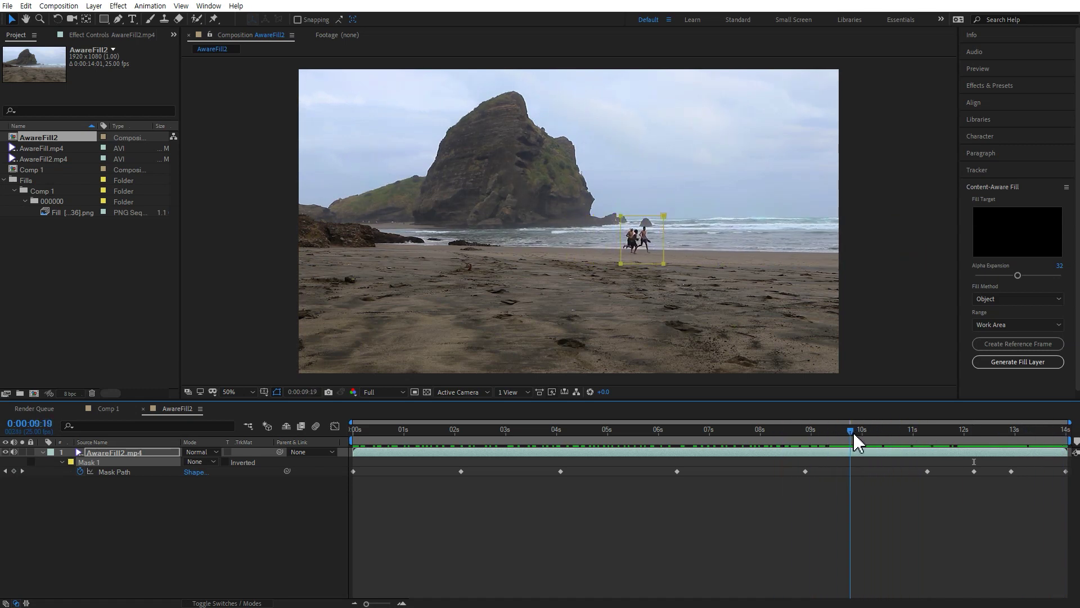
left_click(664, 217)
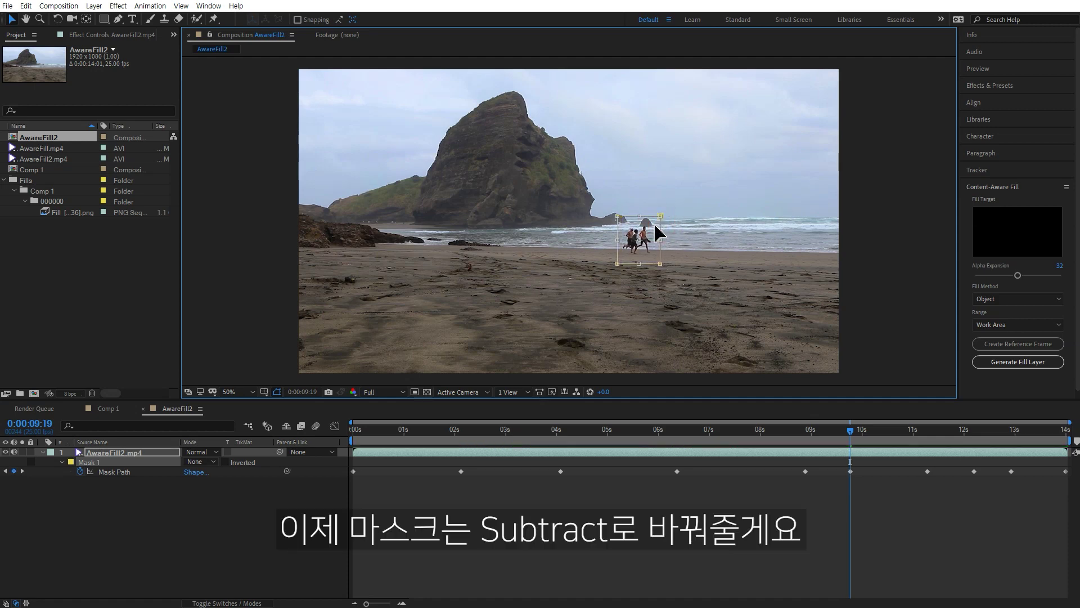
- Switch Mask 1 to Subtract, rewind to the clip's start, and generate the Content-Aware fill layer
left_click(368, 551)
left_click(194, 462)
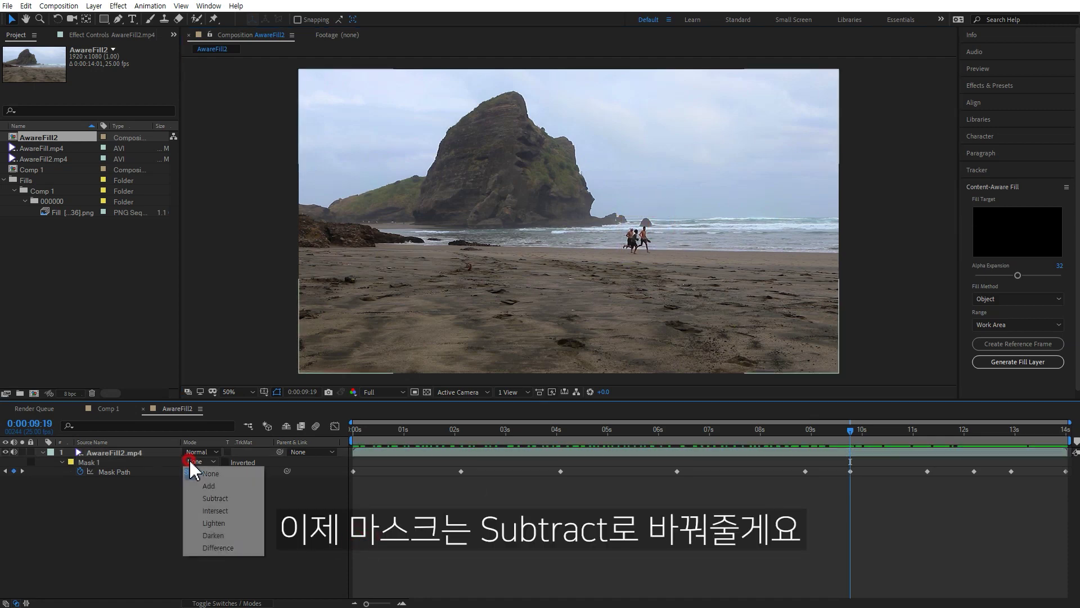
left_click(214, 498)
mouse_move(403, 429)
left_mouse_down()
mouse_move(361, 429)
mouse_move(985, 433)
mouse_move(1076, 450)
mouse_move(217, 466)
left_mouse_up()
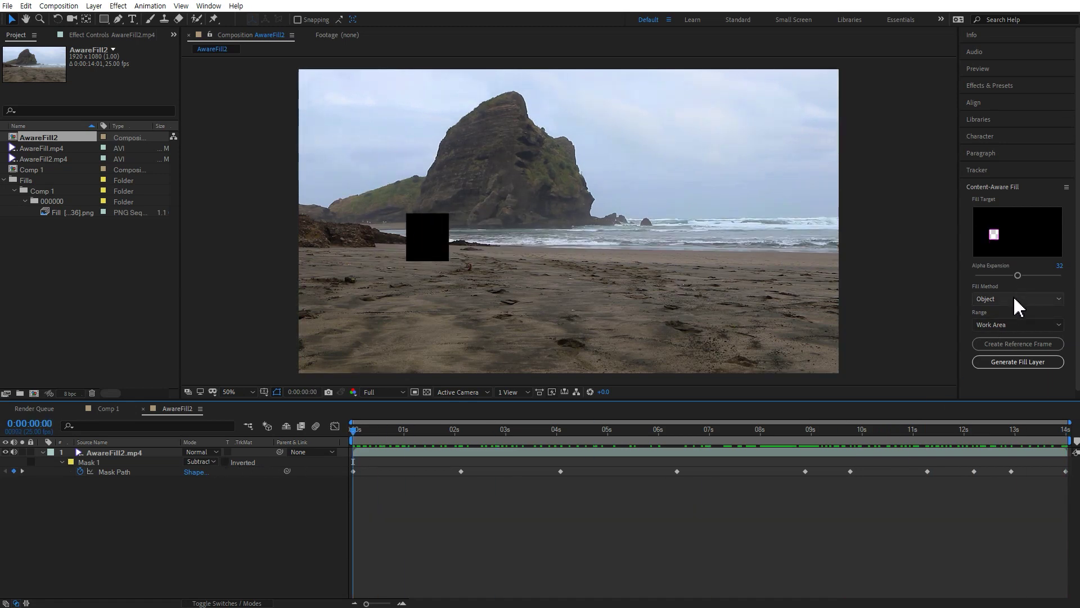
left_click(1022, 362)
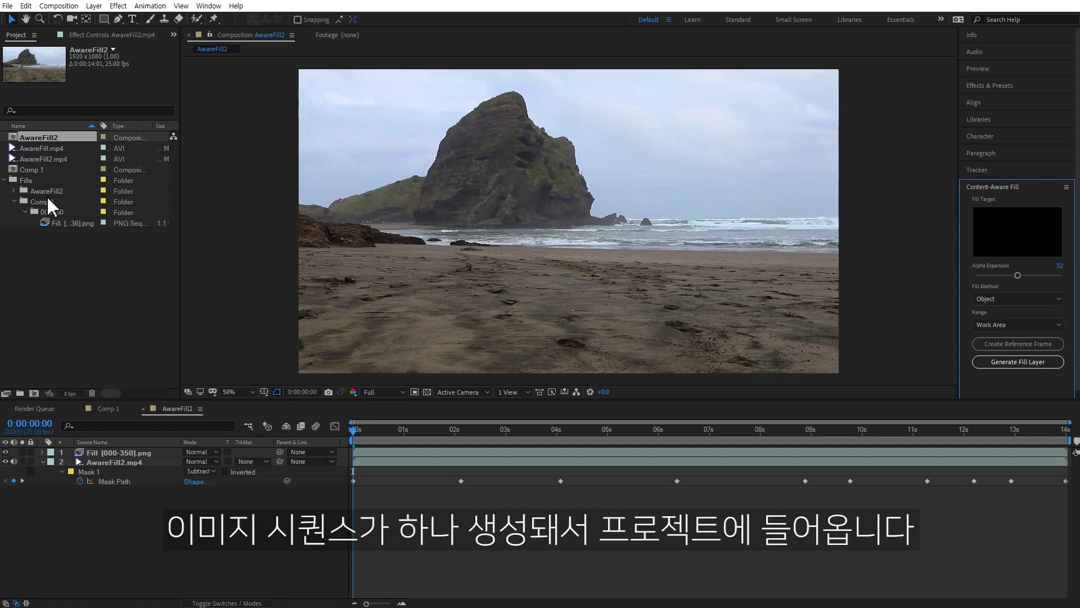
- Reveal the new AwareFill2 PNG sequence in the Fills folder and play back the runner-free beach clip
left_click(15, 191)
left_click(25, 202)
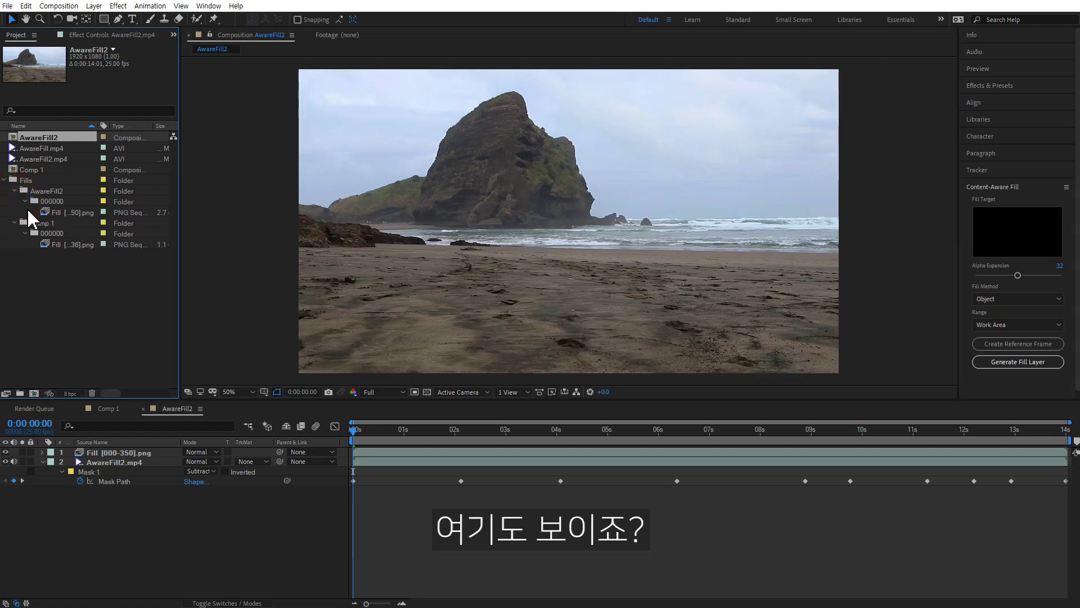
left_click(391, 450)
key("space")
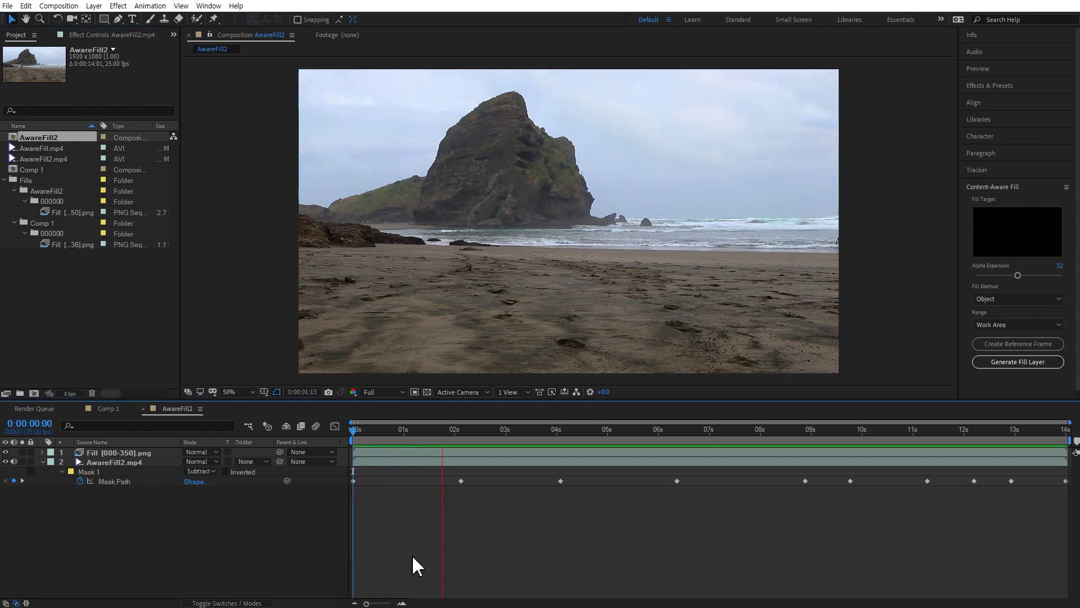